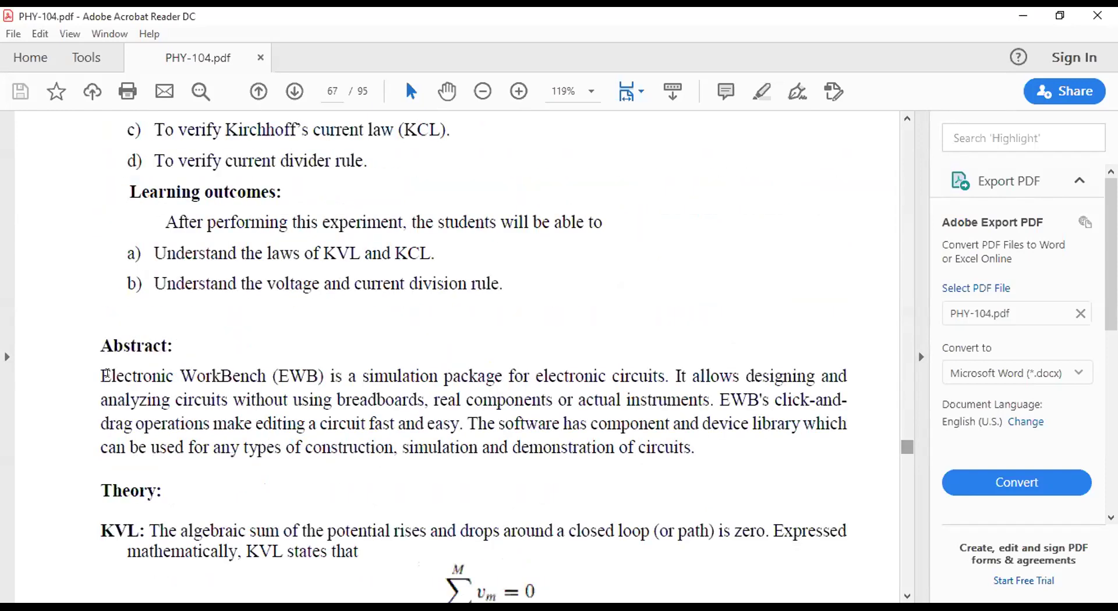
{"action": "left_click_drag", "start_coordinate": [94, 369], "coordinate": [324, 378]}
{"action": "left_click", "coordinate": [539, 380]}
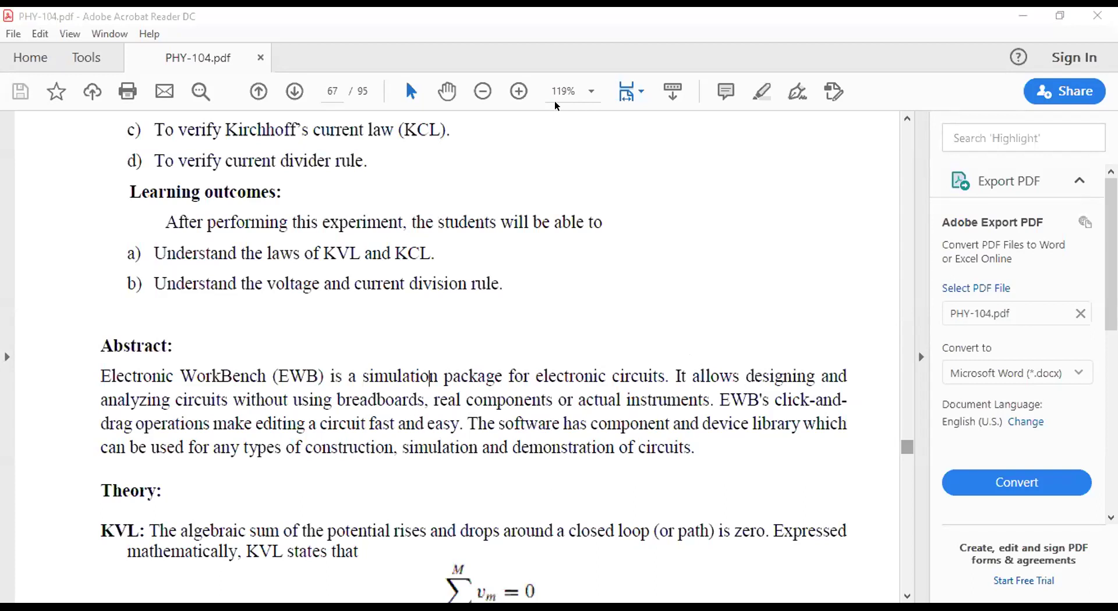
Switch to File Explorer and find the Electronic Workbench Ewb 5.12.EXE installer in the ElectronicWorkbenchEwb5.12 folder on drive F
{"action": "key", "text": "alt+Tab"}
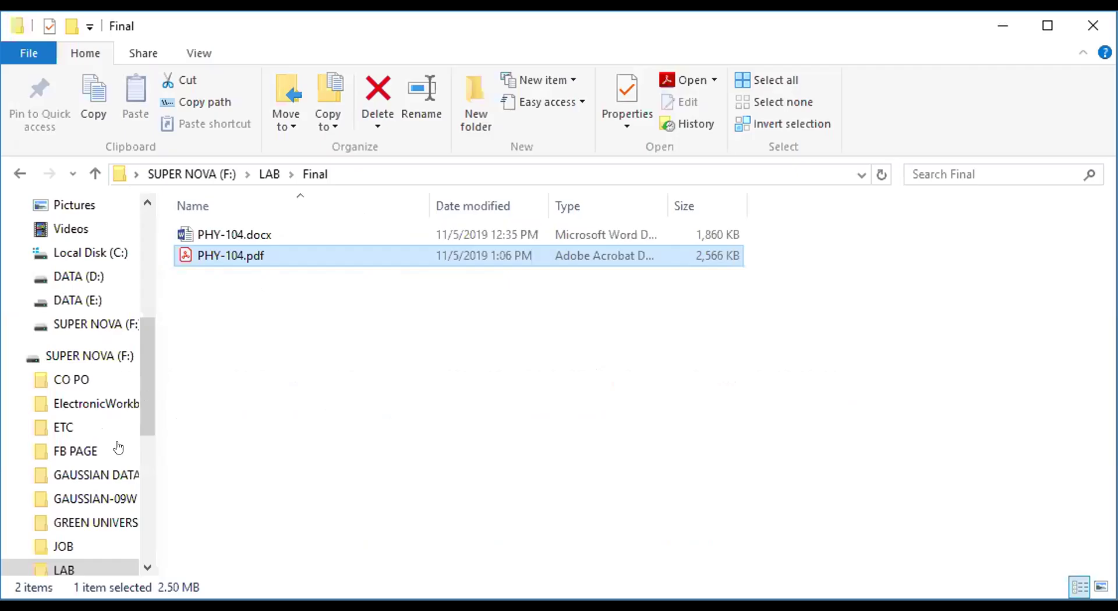
{"action": "left_click", "coordinate": [70, 361]}
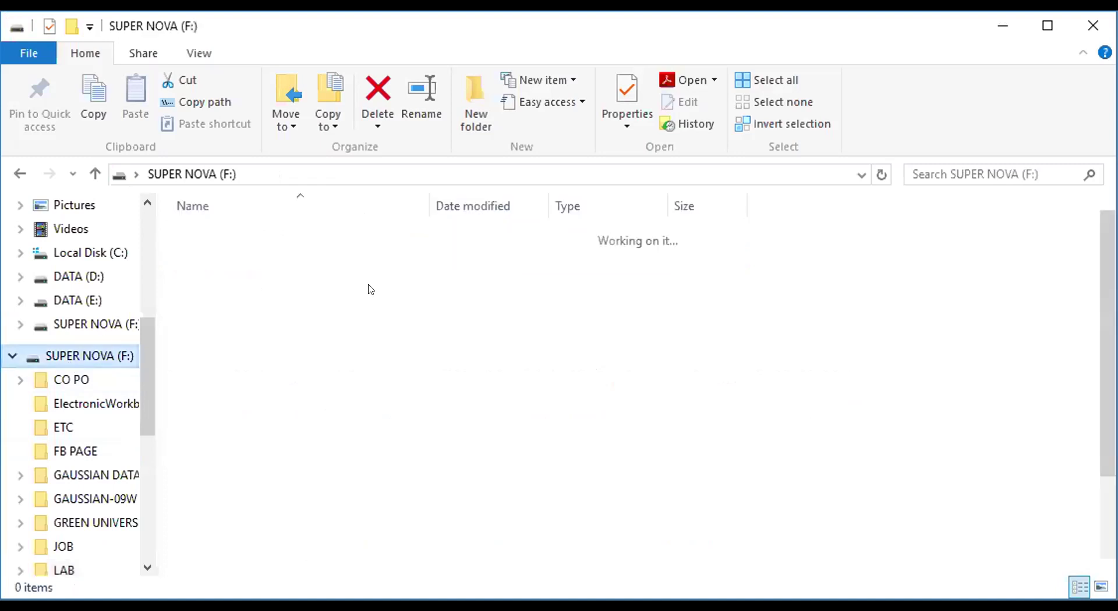
{"action": "left_click", "coordinate": [1048, 25]}
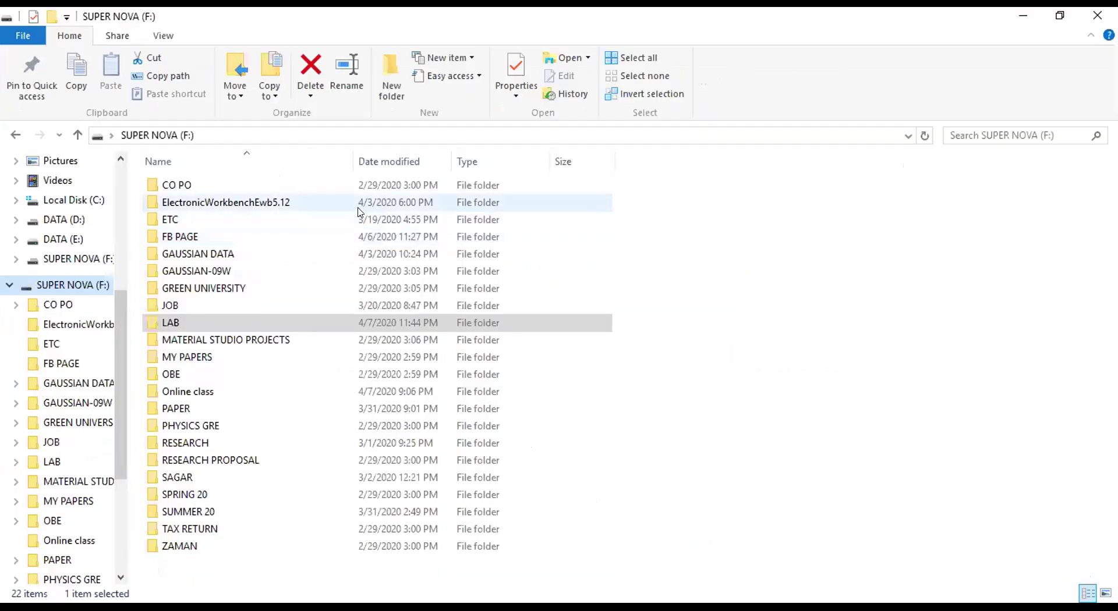
{"action": "double_click", "coordinate": [358, 209]}
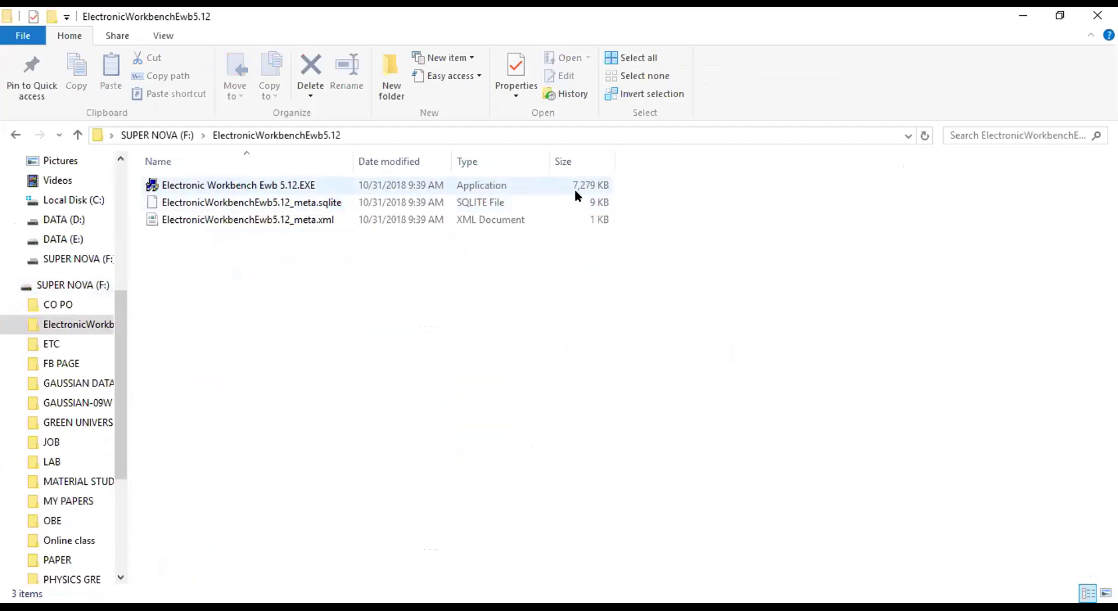
{"action": "left_click", "coordinate": [571, 189]}
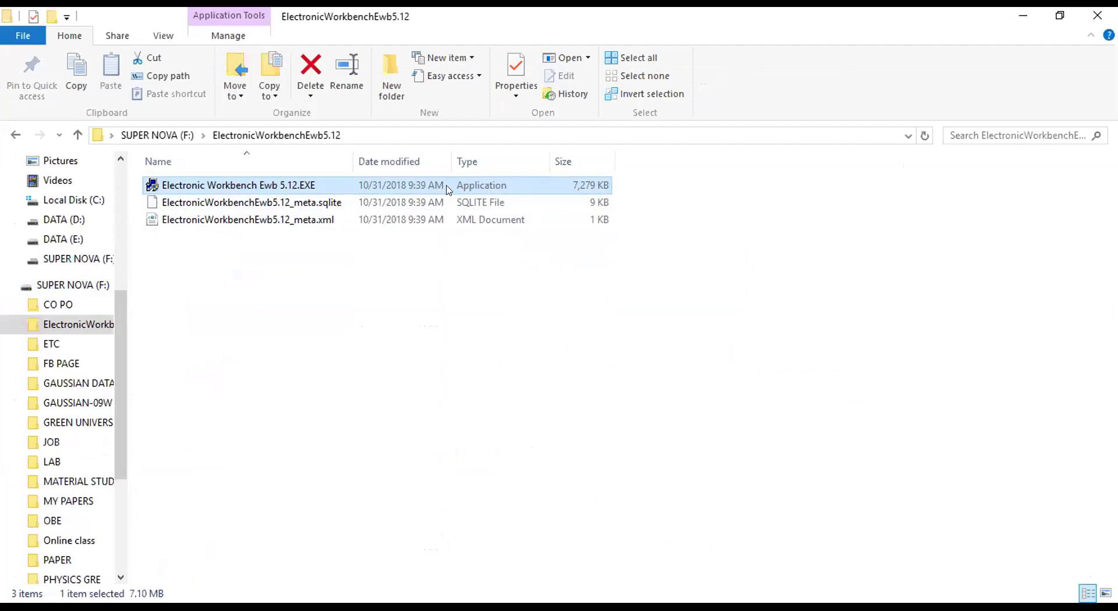
Run the Electronics Workbench V5.12 installer as far as the Ready to Install page and abort the setup
{"action": "double_click", "coordinate": [437, 186]}
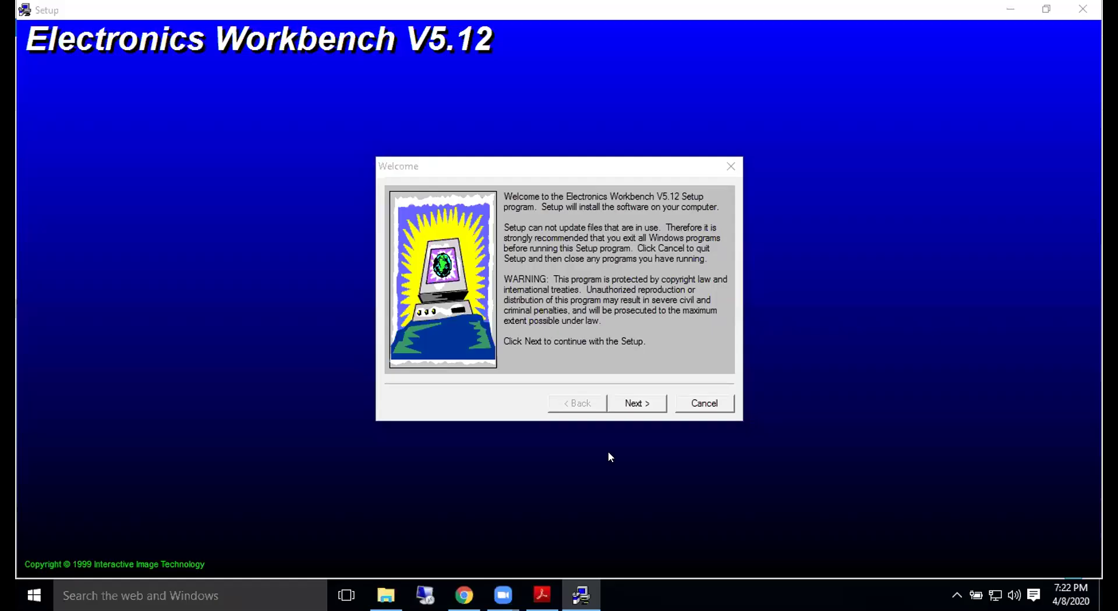
{"action": "left_click", "coordinate": [635, 411]}
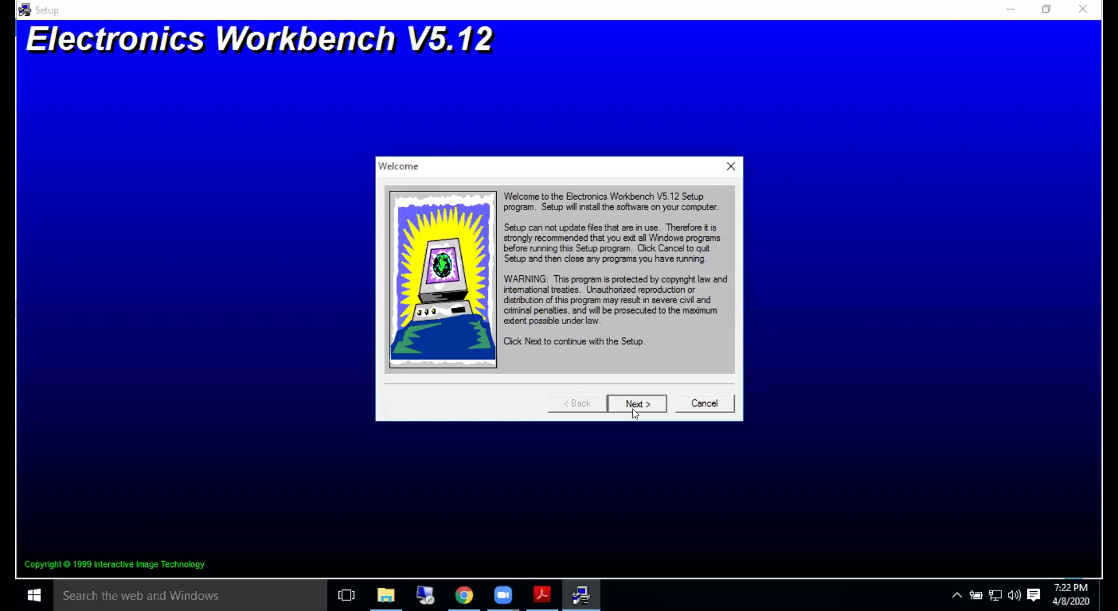
{"action": "left_click", "coordinate": [634, 404]}
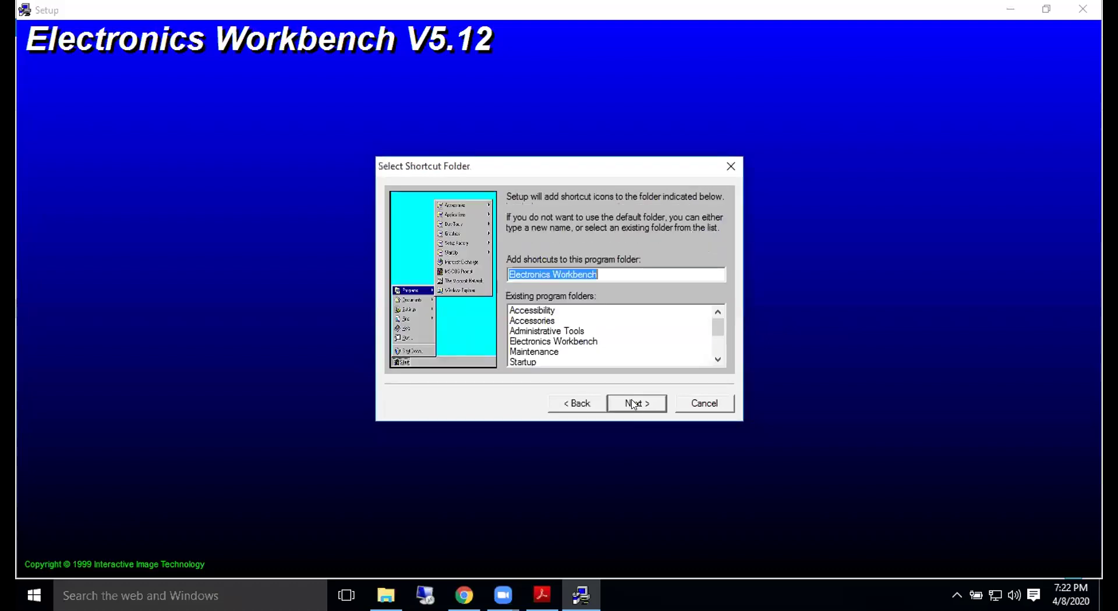
{"action": "left_click", "coordinate": [634, 405]}
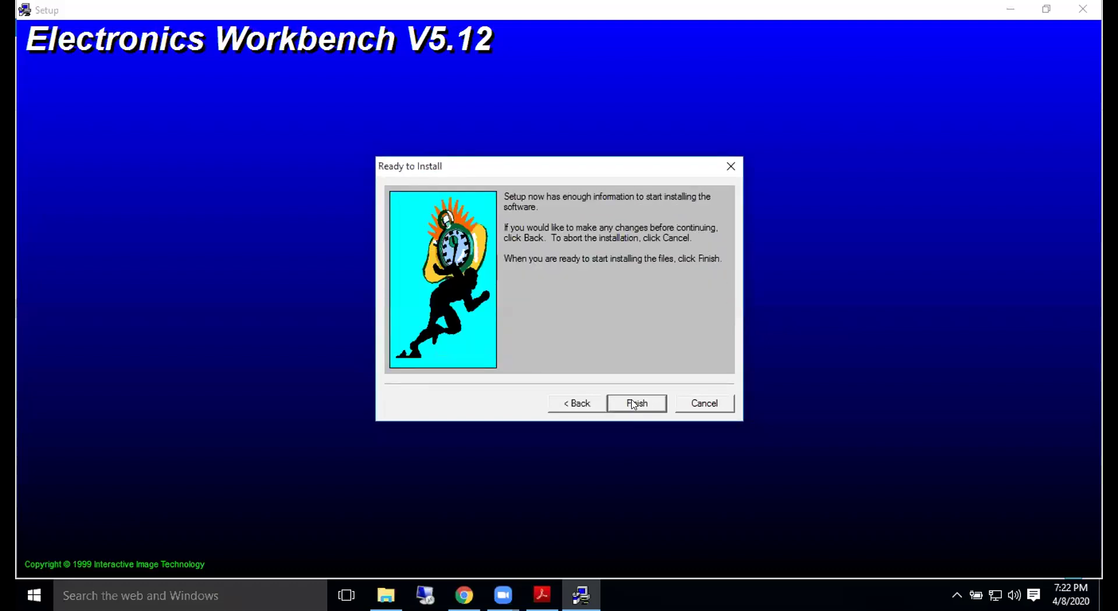
{"action": "left_click", "coordinate": [705, 405]}
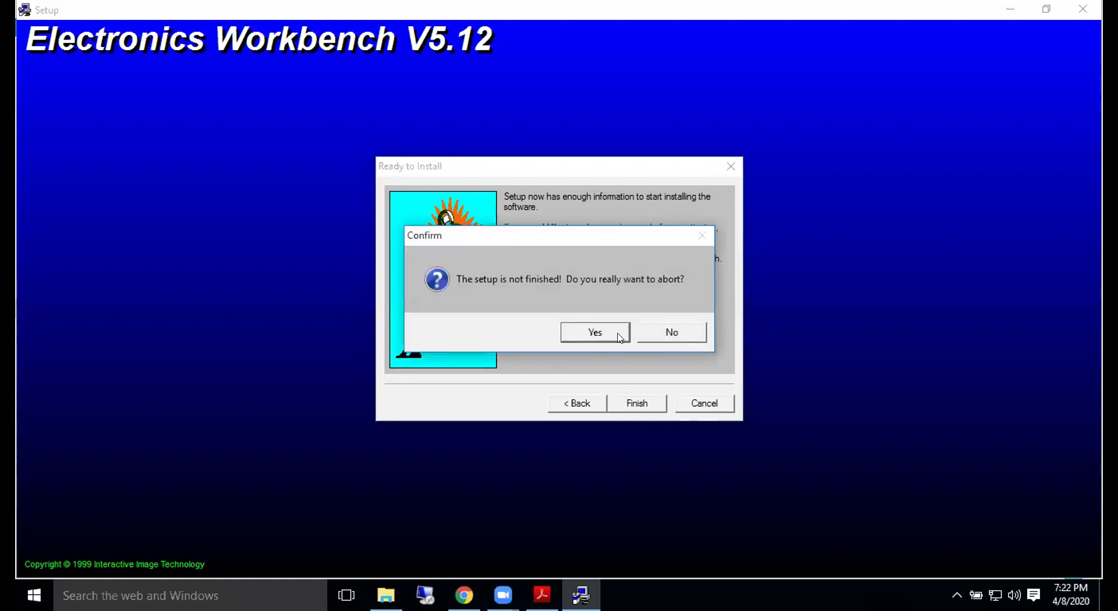
{"action": "left_click", "coordinate": [622, 335]}
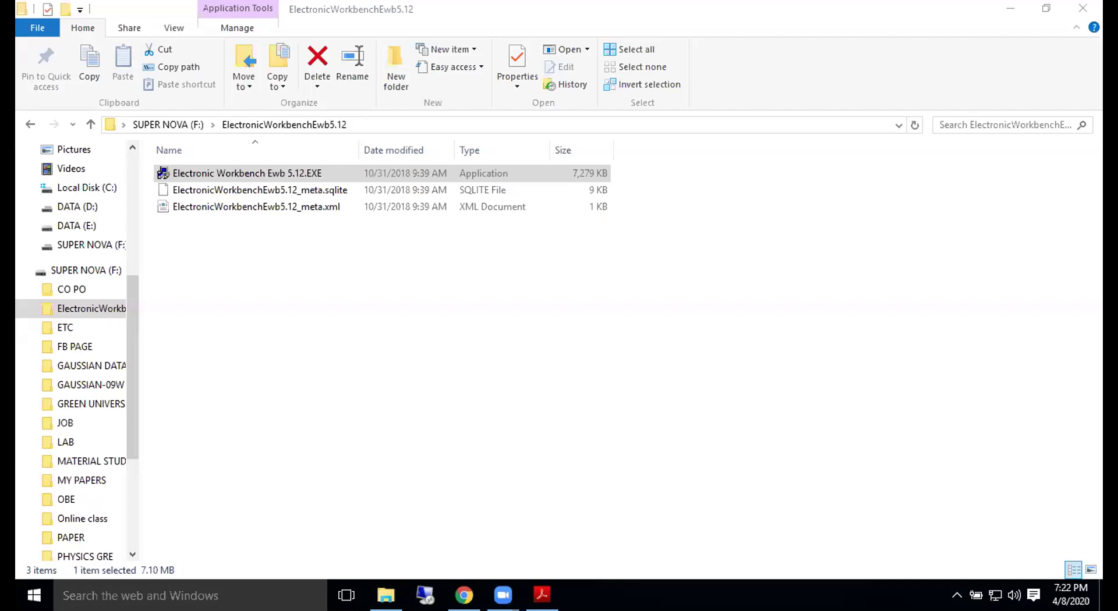
Try to launch the Electronics Workbench desktop app through a Windows search for "ele"
{"action": "key", "text": "super+s"}
{"action": "type", "text": "e"}
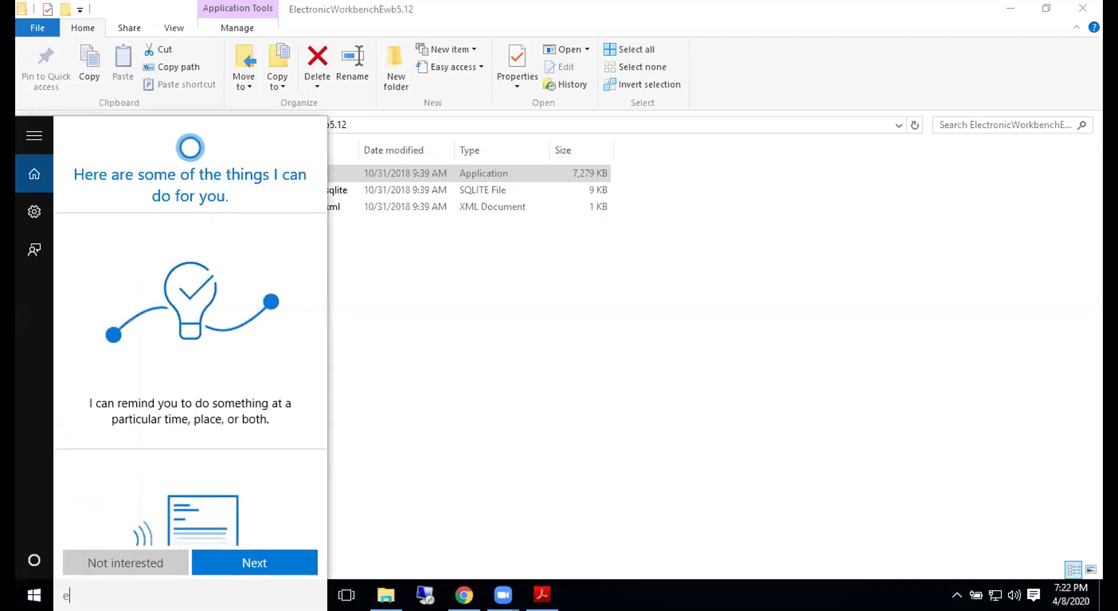
{"action": "type", "text": "le"}
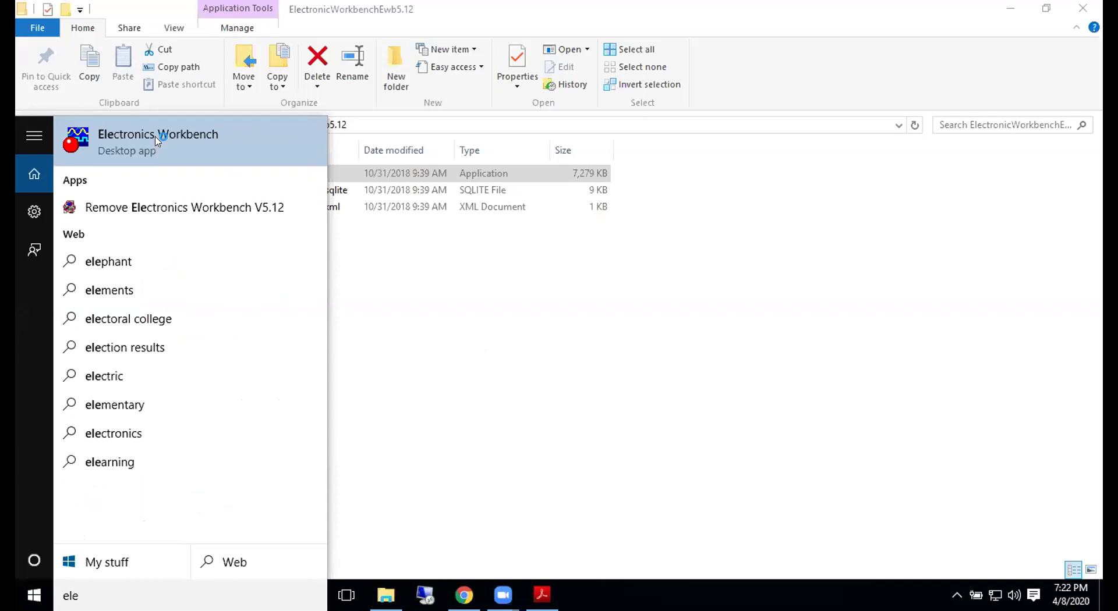
{"action": "left_click", "coordinate": [155, 140]}
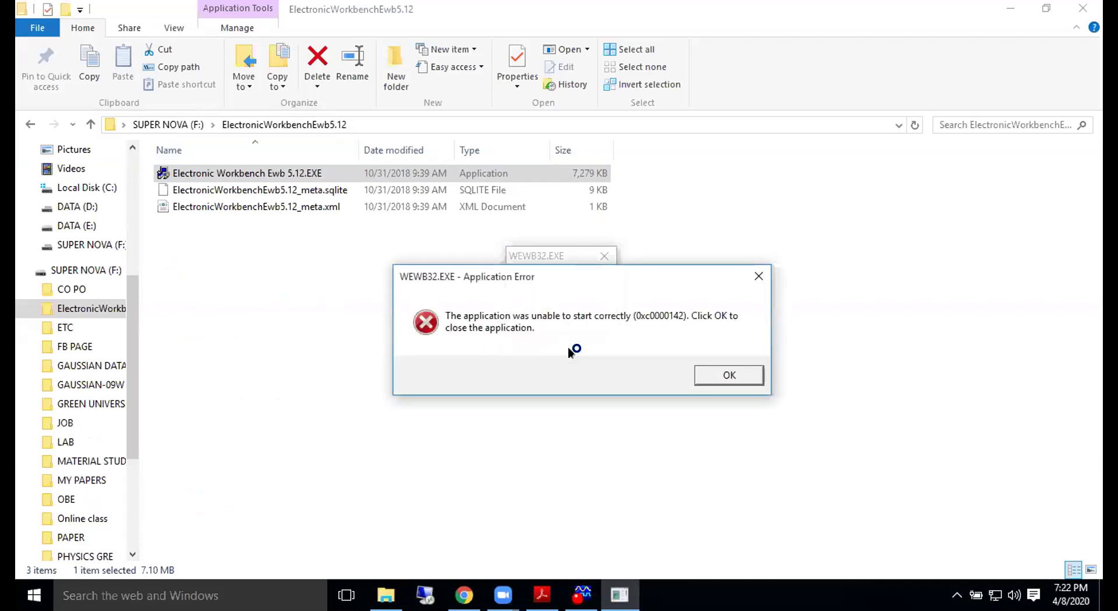
{"action": "left_click", "coordinate": [709, 379]}
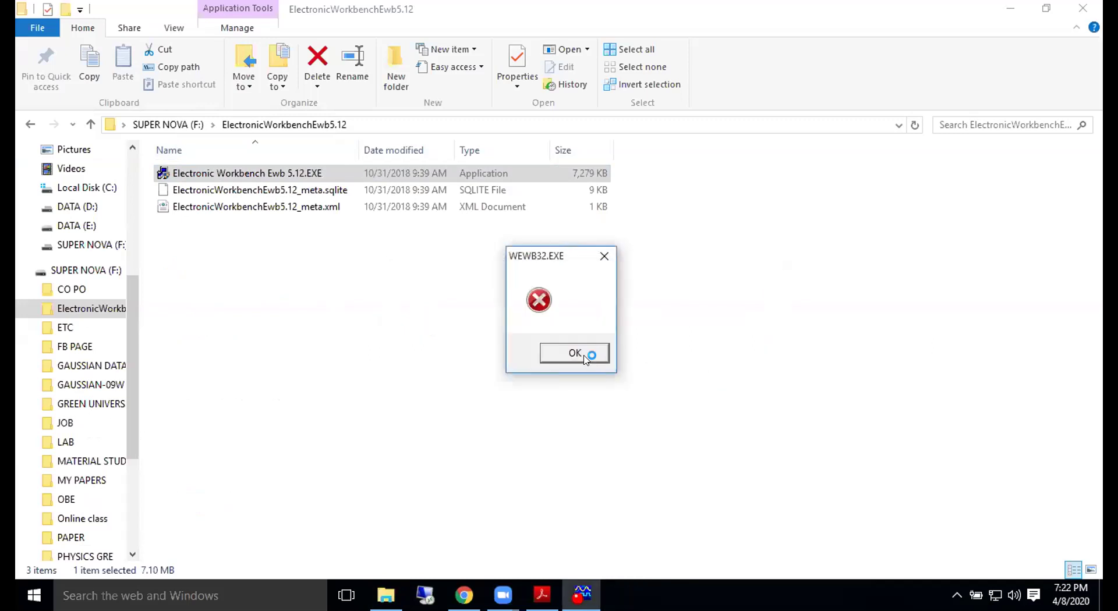
{"action": "left_click", "coordinate": [589, 354]}
{"action": "left_click", "coordinate": [698, 354]}
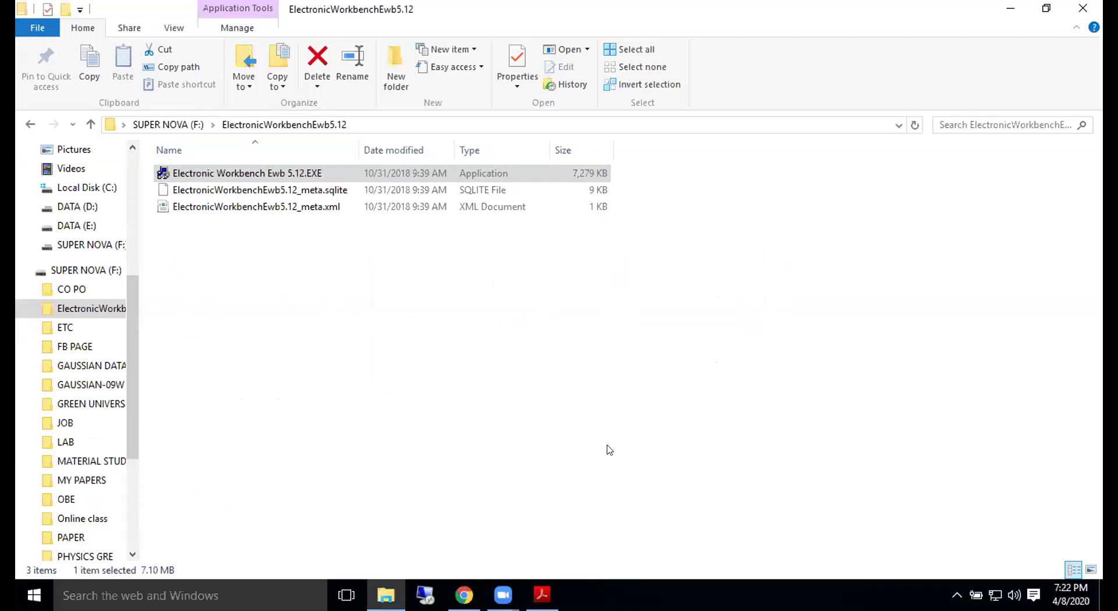
{"action": "left_click", "coordinate": [1012, 8]}
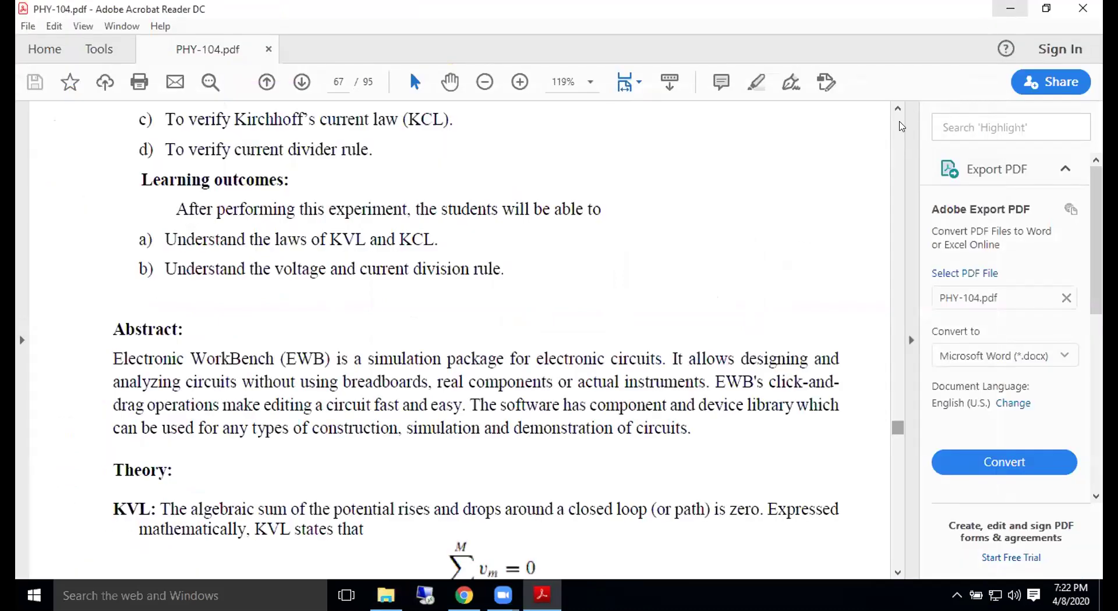
{"action": "left_click", "coordinate": [1011, 8]}
{"action": "left_click", "coordinate": [1011, 8]}
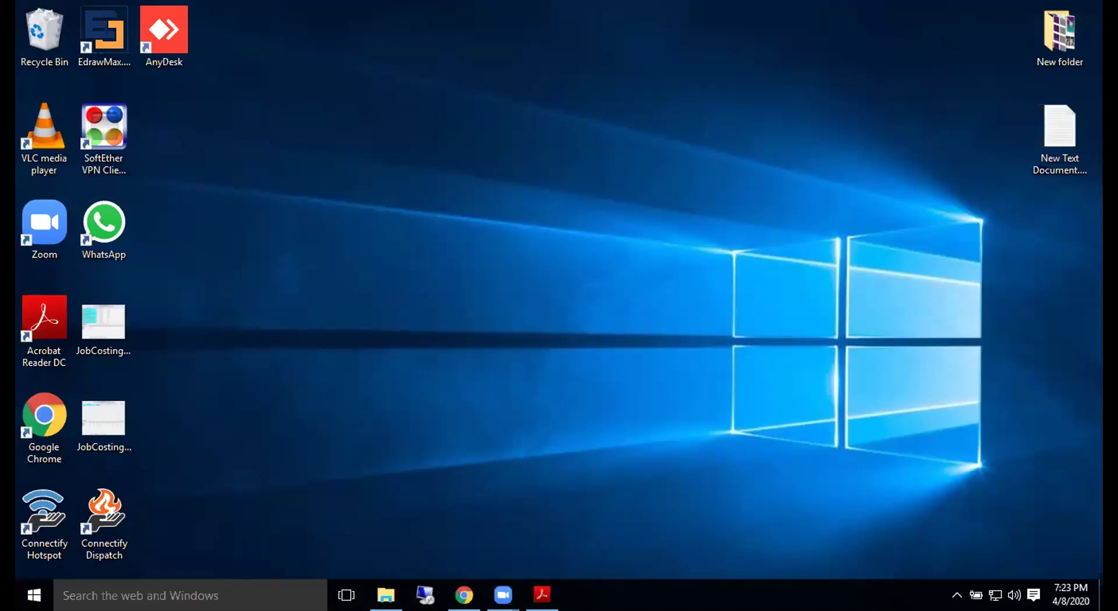
{"action": "left_click", "coordinate": [103, 591]}
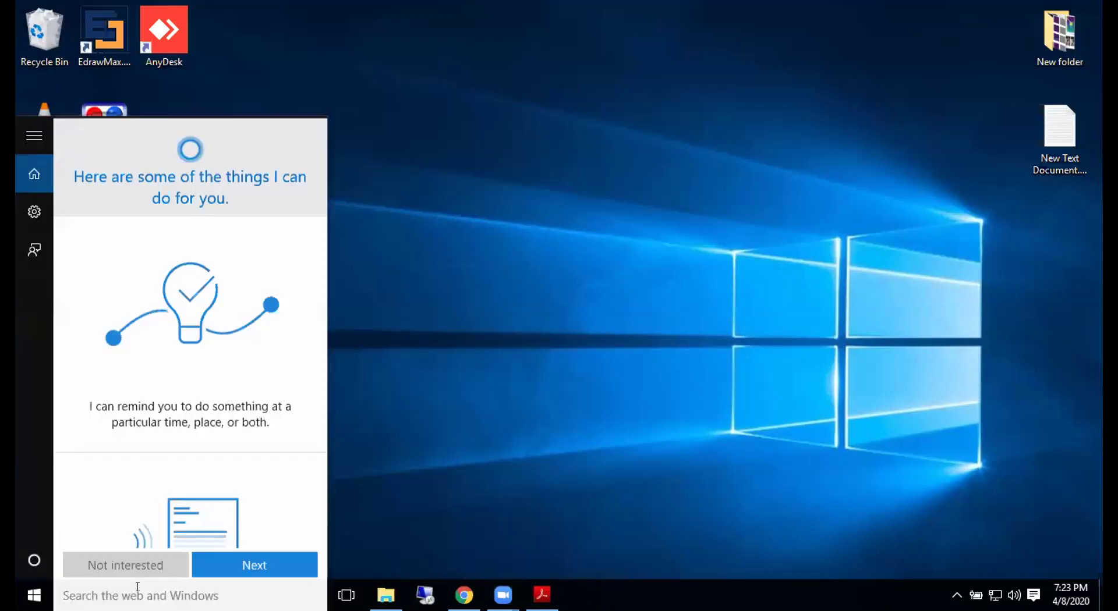
Install Electronics Workbench V5.12 from Electronic Workbench Ewb 5.12.EXE, keeping the Electronics Workbench shortcut folder, and finish the setup
{"action": "left_click", "coordinate": [389, 591]}
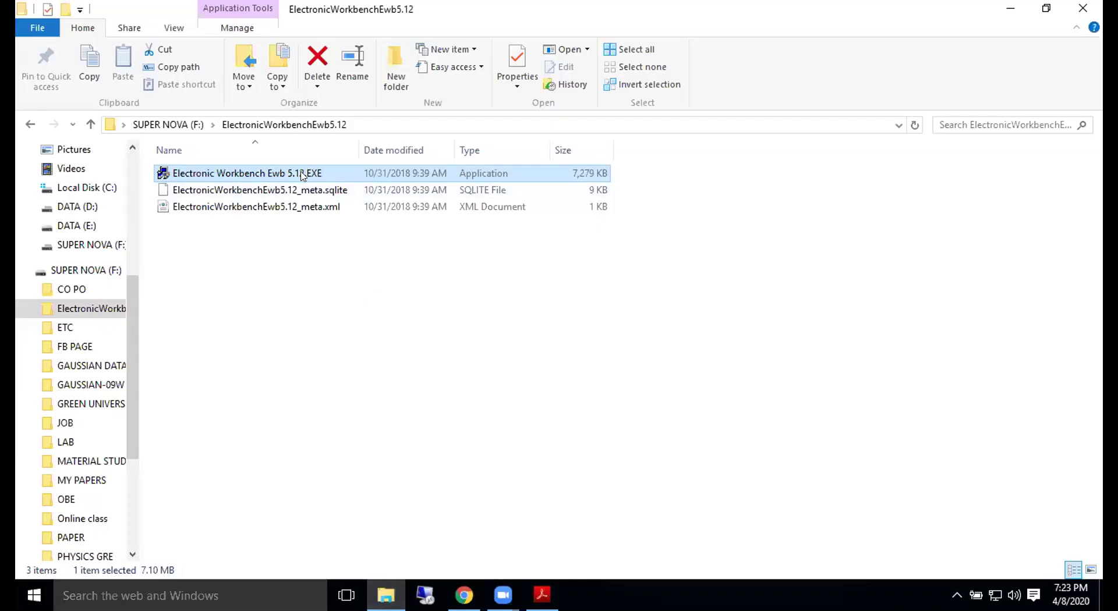
{"action": "double_click", "coordinate": [303, 174]}
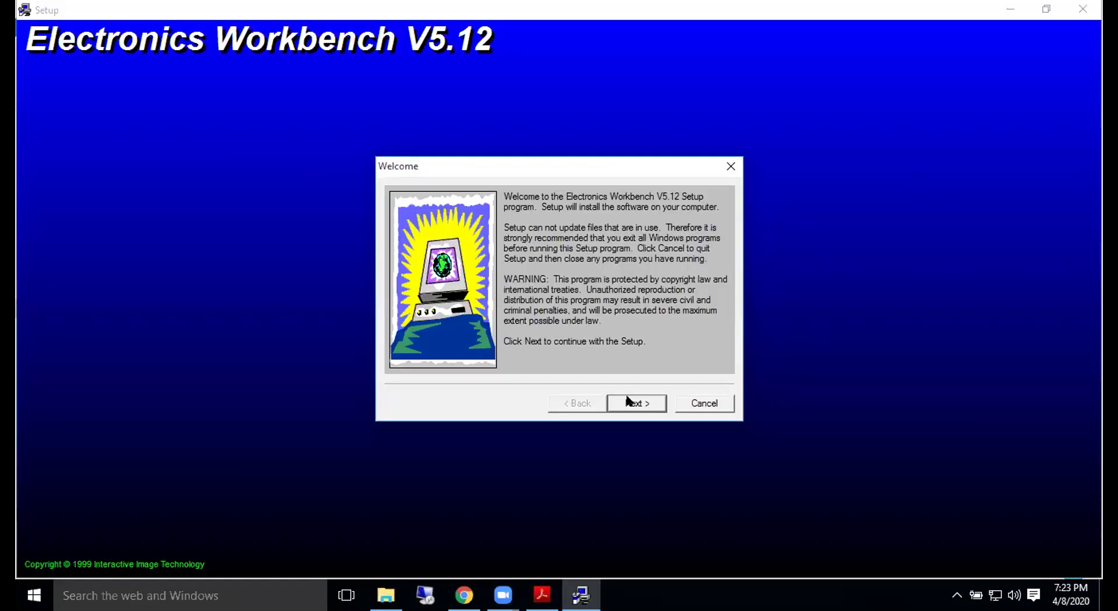
{"action": "left_click", "coordinate": [633, 402]}
{"action": "left_click", "coordinate": [629, 401]}
{"action": "left_click", "coordinate": [628, 402]}
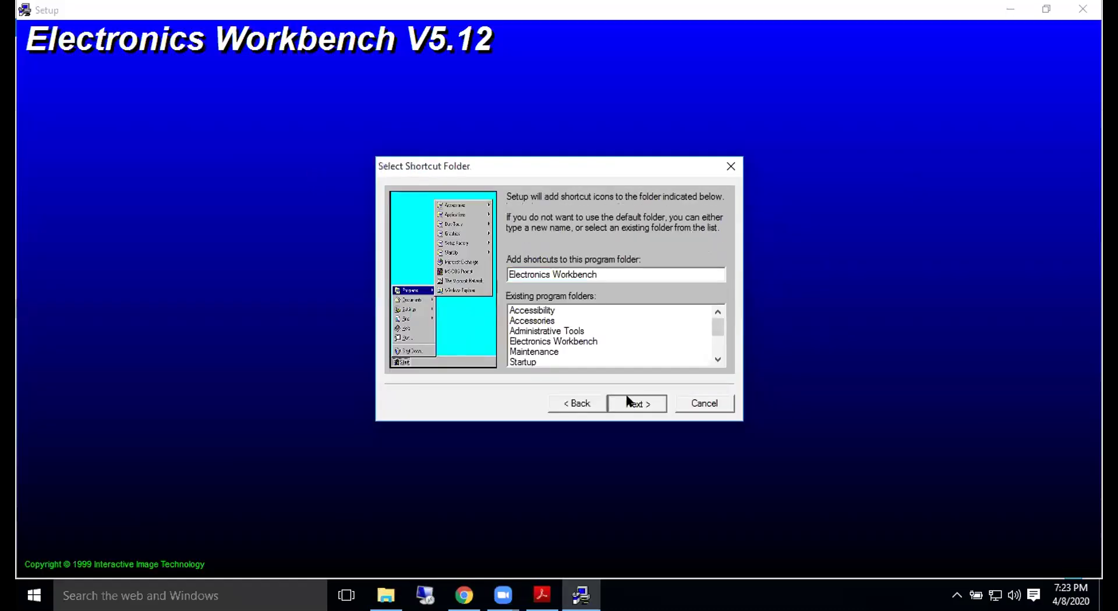
{"action": "left_click", "coordinate": [628, 402]}
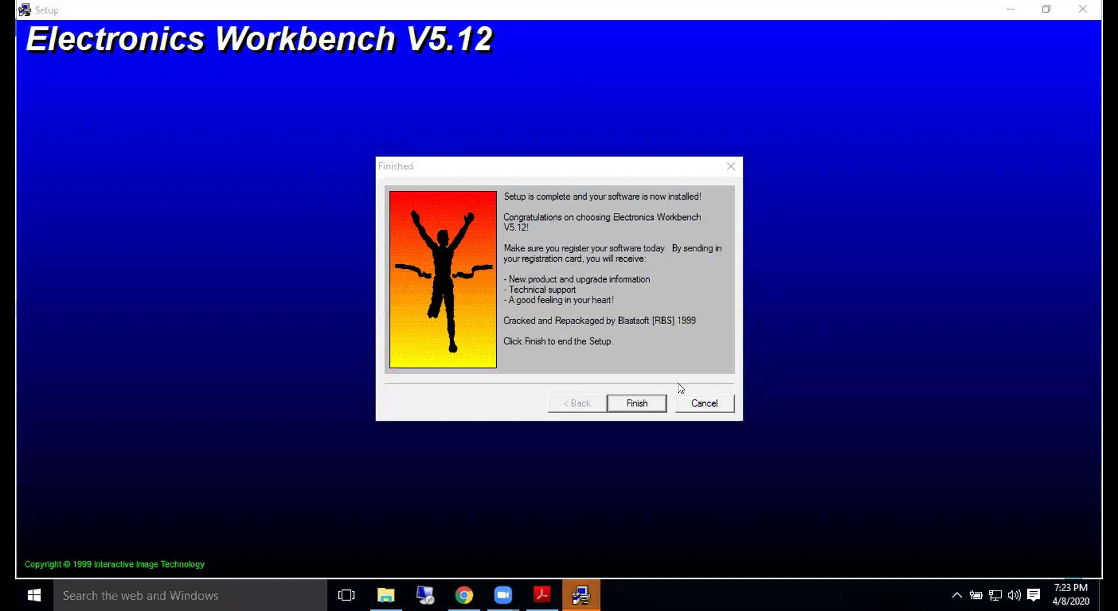
{"action": "left_click", "coordinate": [646, 401]}
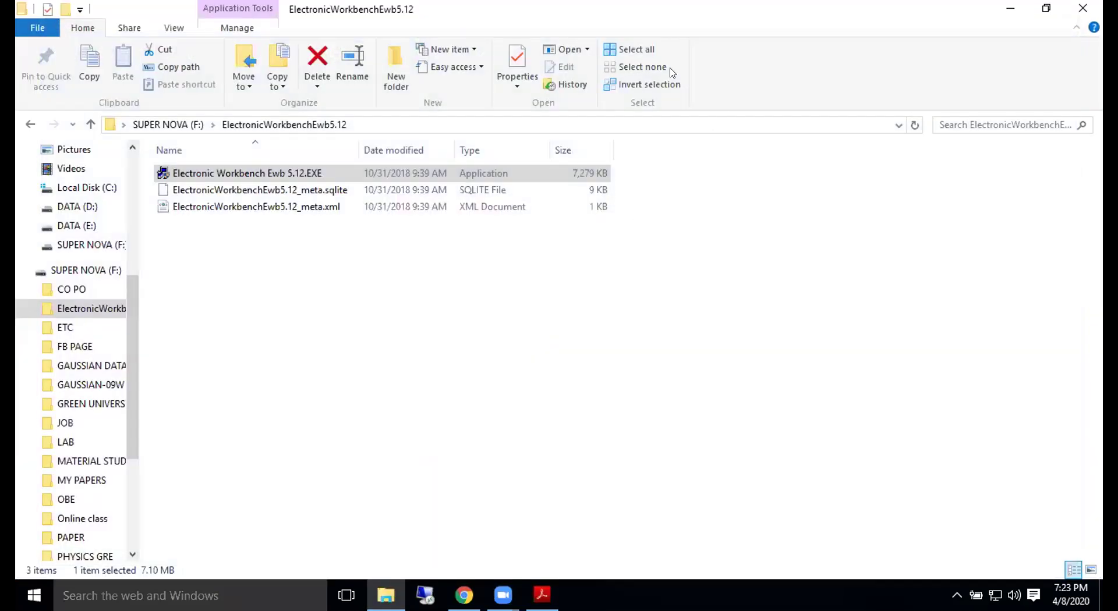
Search Windows for "ele" and open the Electronics Workbench desktop app, dismissing its startup error message
{"action": "left_click", "coordinate": [1010, 8]}
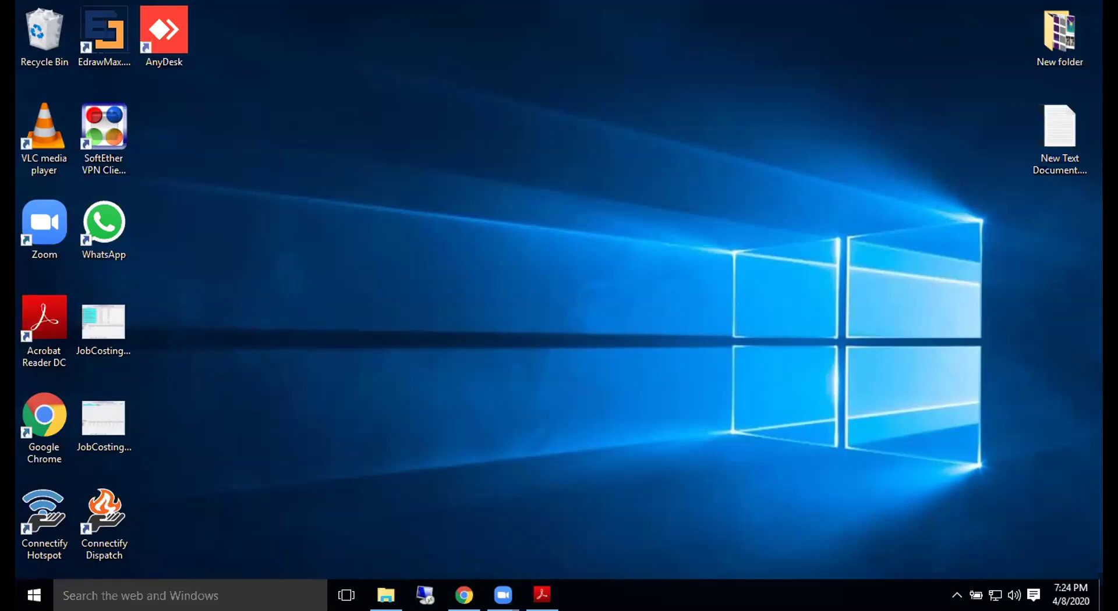
{"action": "left_click", "coordinate": [385, 595]}
{"action": "left_click", "coordinate": [140, 595]}
{"action": "type", "text": "ele"}
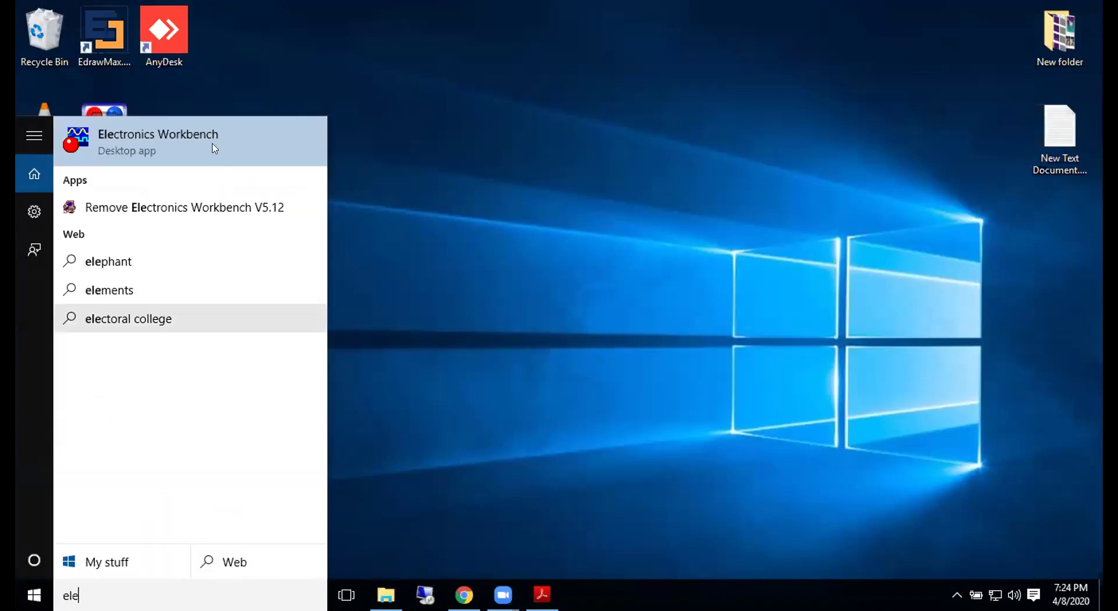
{"action": "left_click", "coordinate": [215, 146]}
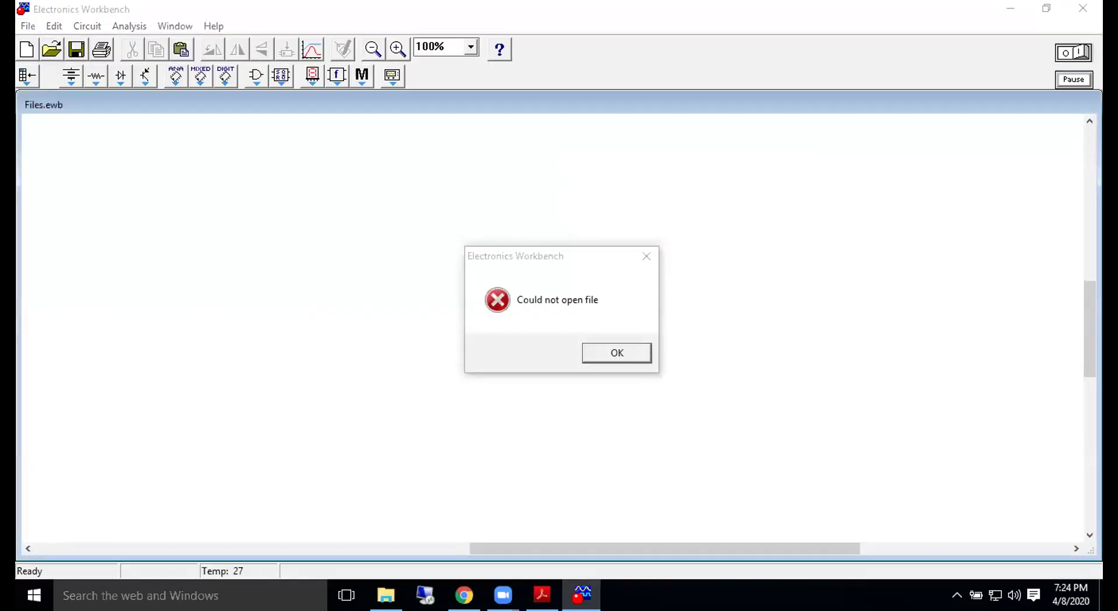
{"action": "left_click", "coordinate": [610, 356]}
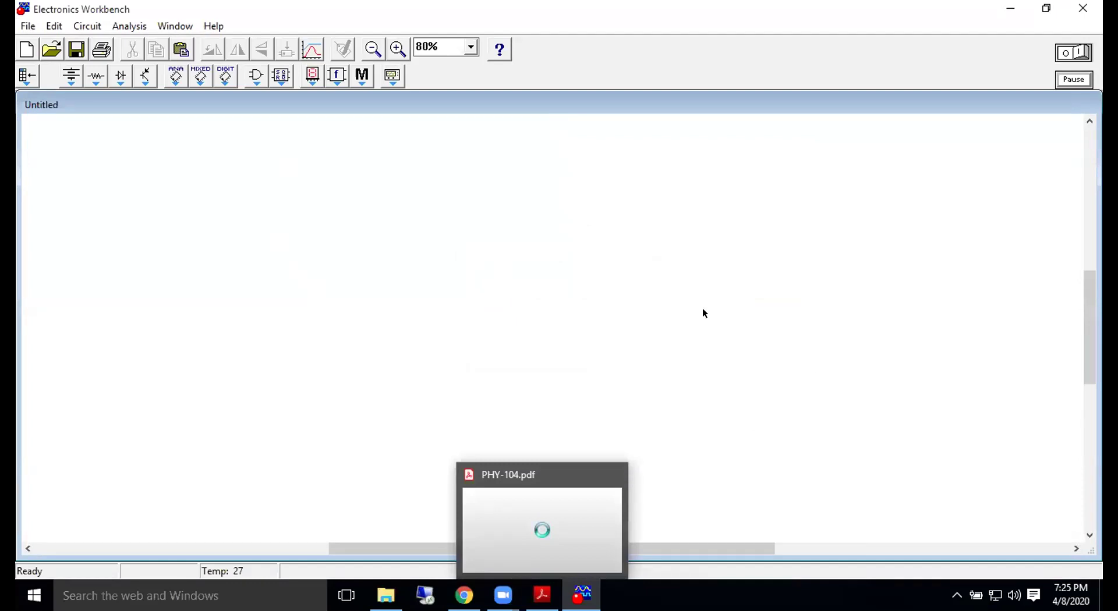
Switch to PHY-104.pdf in Acrobat Reader and review the experiment's theory and apparatus sections on pages 67 and 68
{"action": "key", "text": "alt+Tab"}
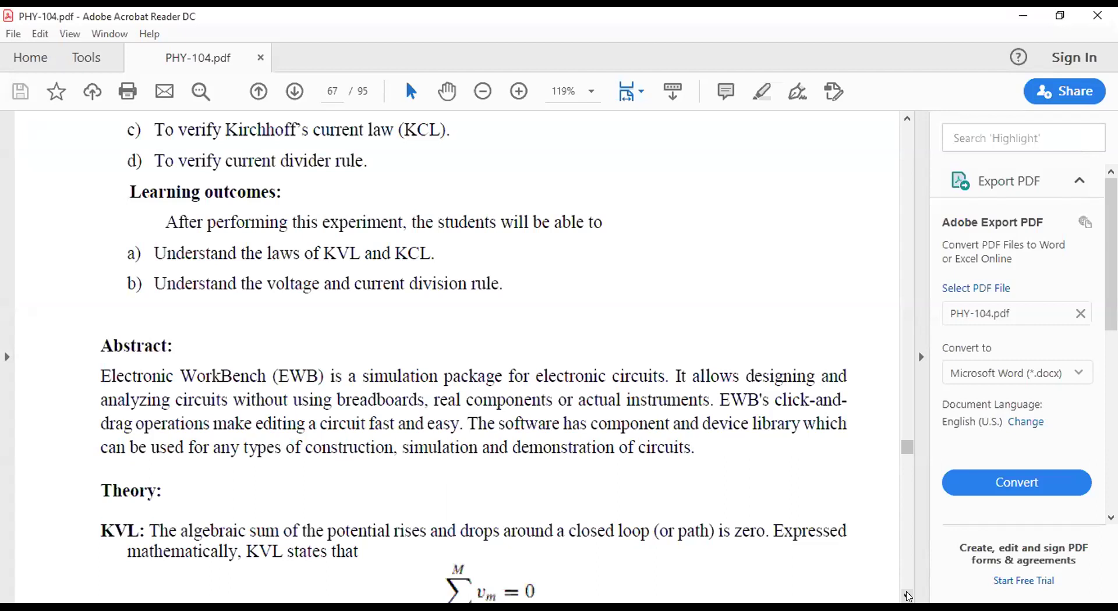
{"action": "scroll", "coordinate": [909, 597], "scroll_direction": "down", "scroll_amount": 4}
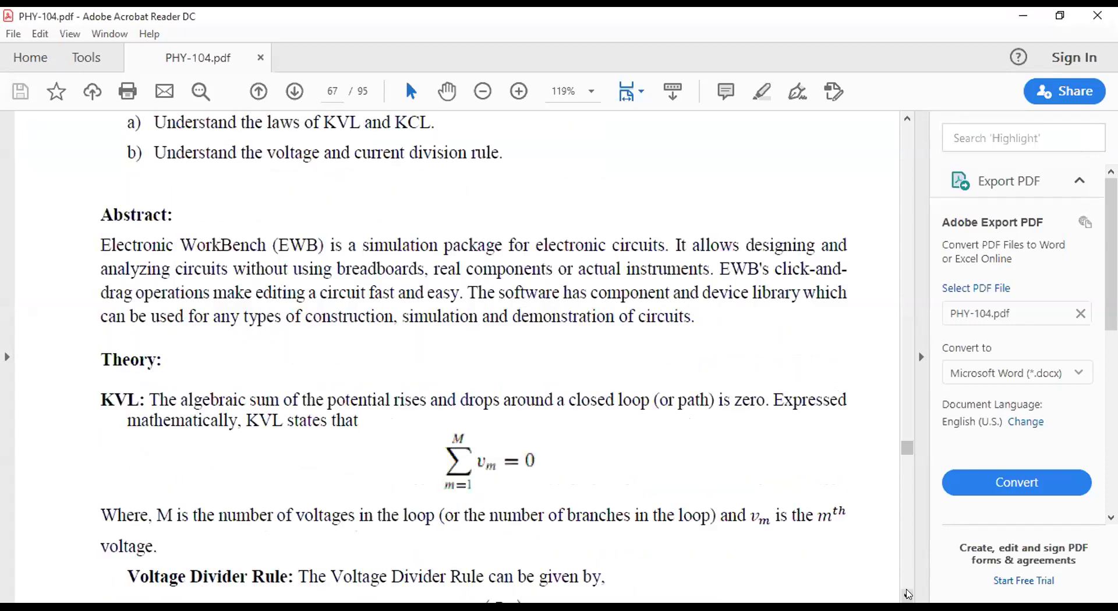
{"action": "scroll", "coordinate": [909, 529], "scroll_direction": "down", "scroll_amount": 7}
{"action": "scroll", "coordinate": [910, 529], "scroll_direction": "down", "scroll_amount": 14}
{"action": "scroll", "coordinate": [910, 529], "scroll_direction": "down", "scroll_amount": 8}
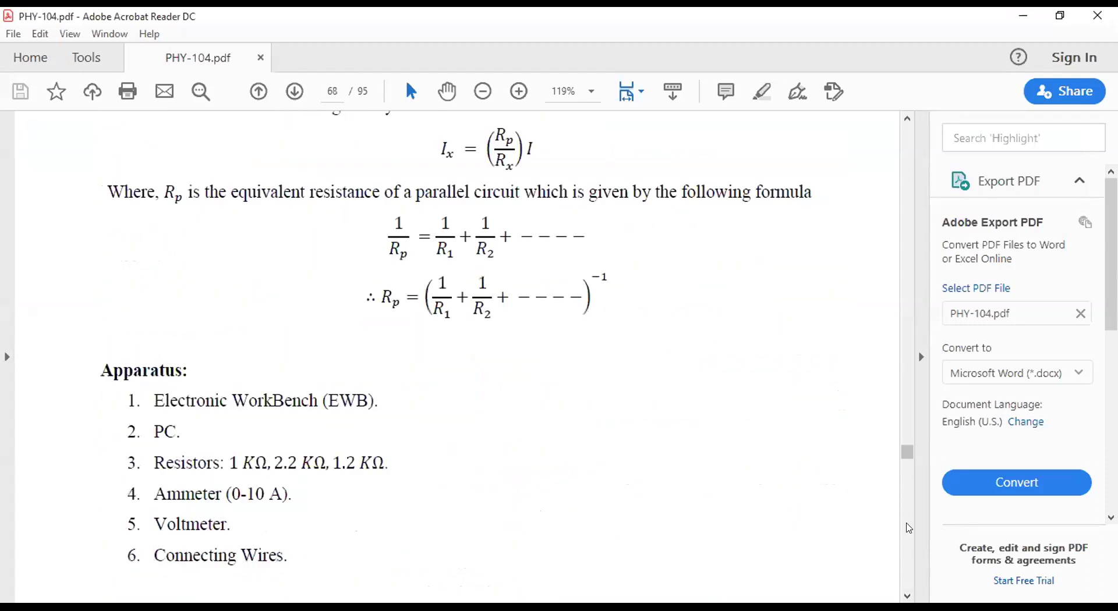
{"action": "scroll", "coordinate": [517, 408], "scroll_direction": "down", "scroll_amount": 7}
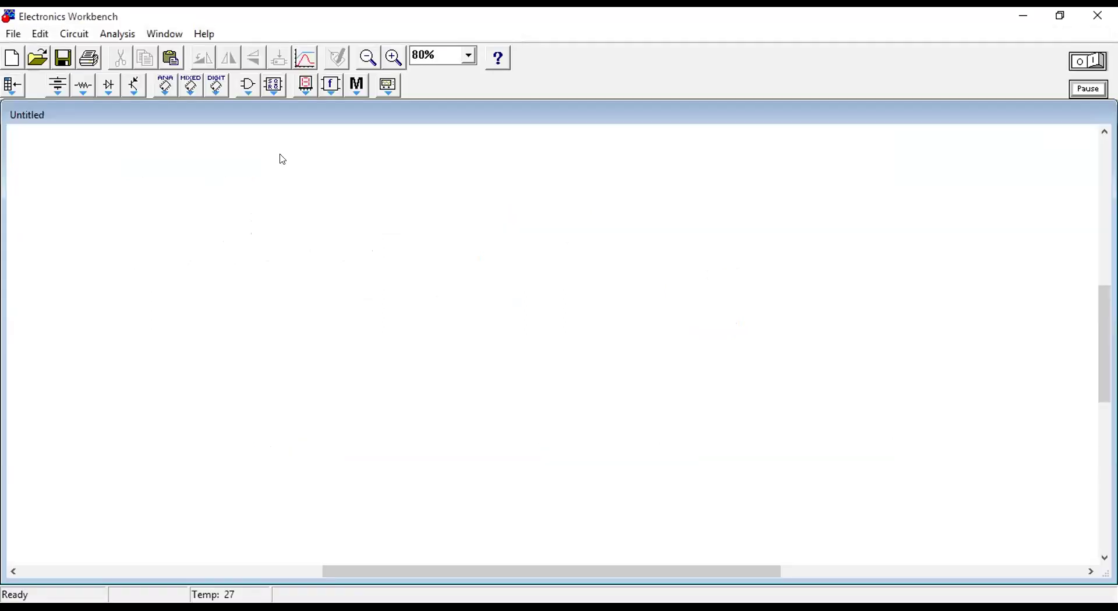
{"action": "left_click", "coordinate": [57, 87]}
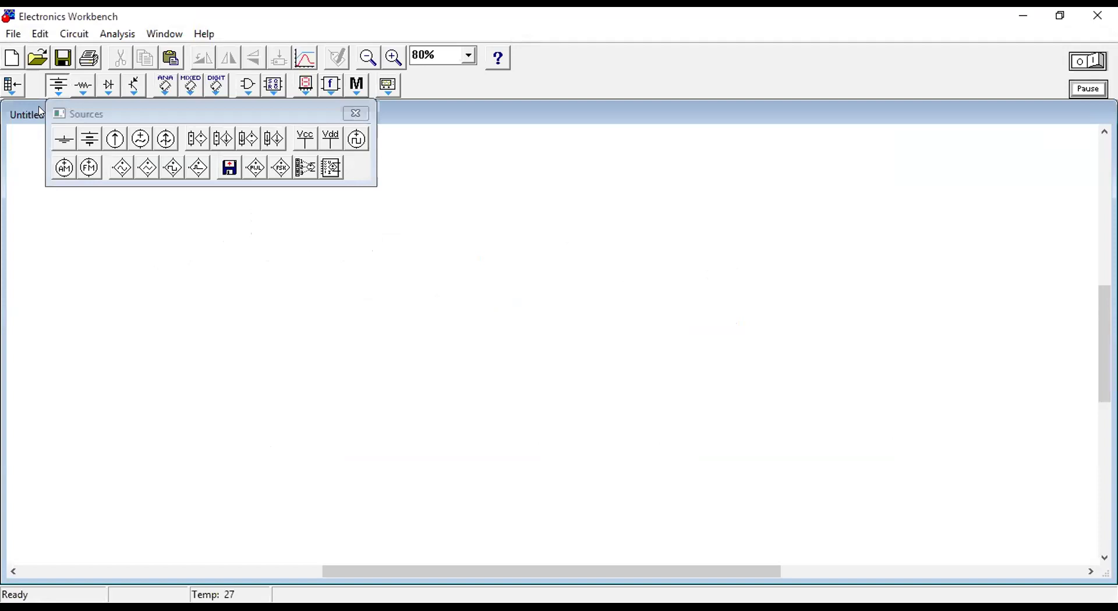
{"action": "left_click", "coordinate": [51, 92]}
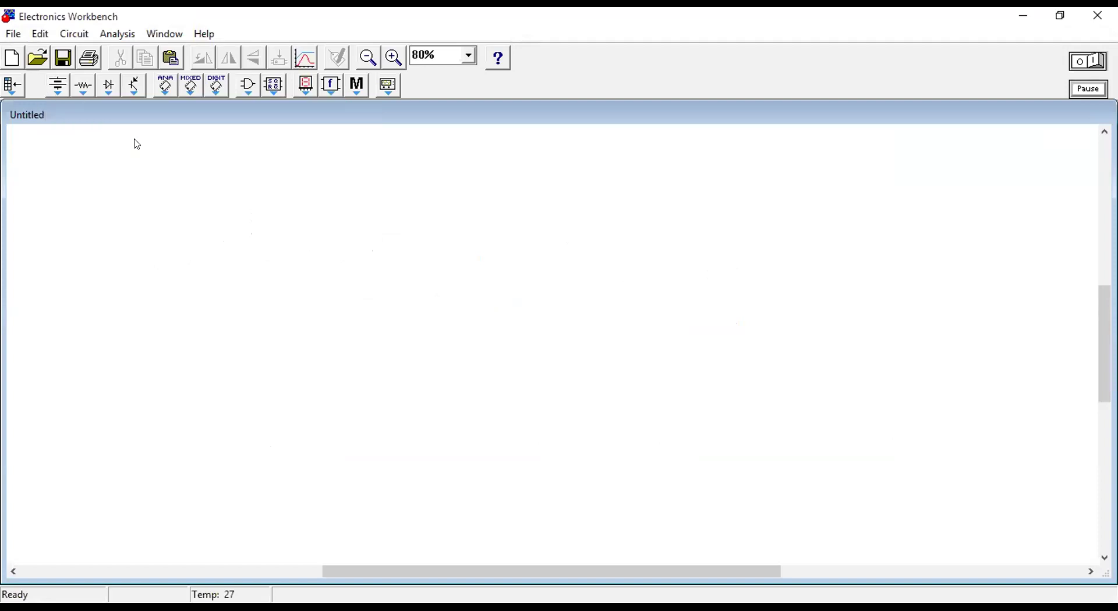
Place a 12 V battery from the Sources parts in the empty schematic
{"action": "left_click", "coordinate": [57, 91]}
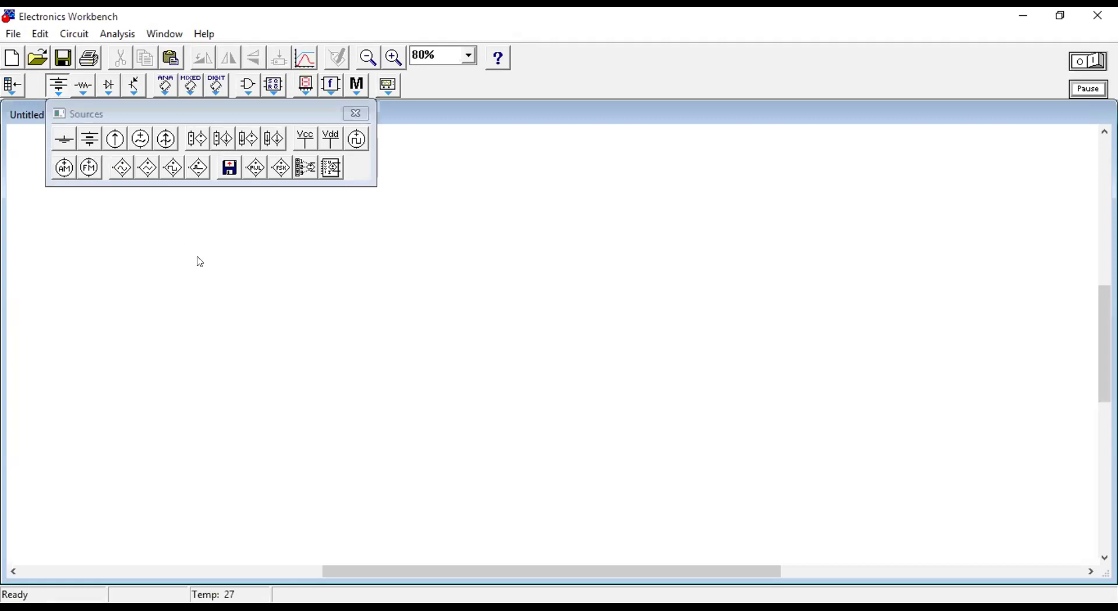
{"action": "left_click", "coordinate": [264, 279]}
{"action": "left_click", "coordinate": [361, 117]}
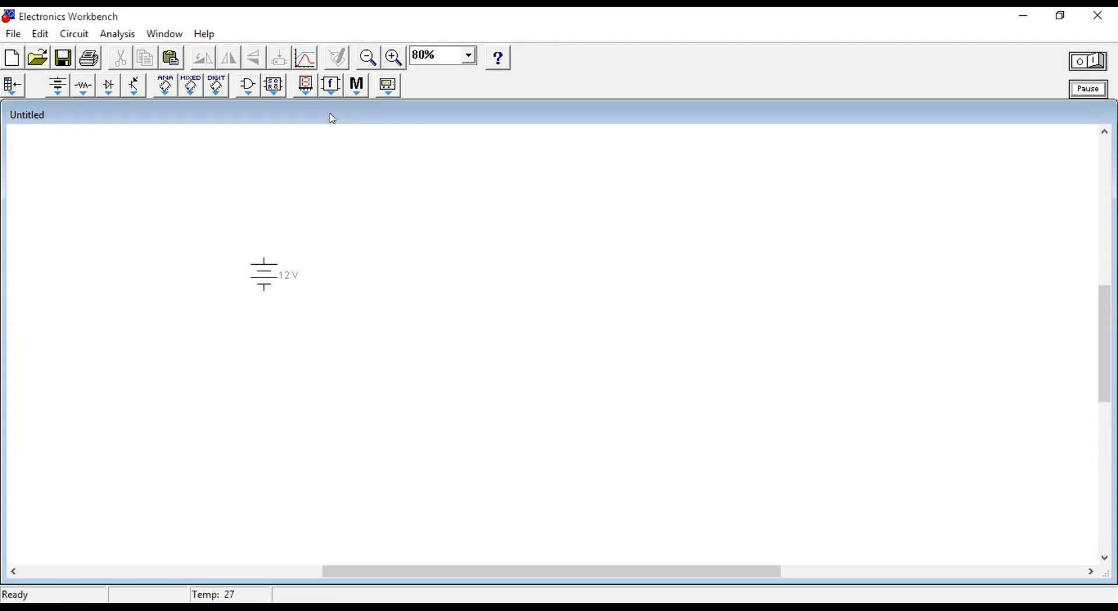
Place three 1 k Ohm resistors in a horizontal row, above and to the right of the battery
{"action": "left_click", "coordinate": [85, 88]}
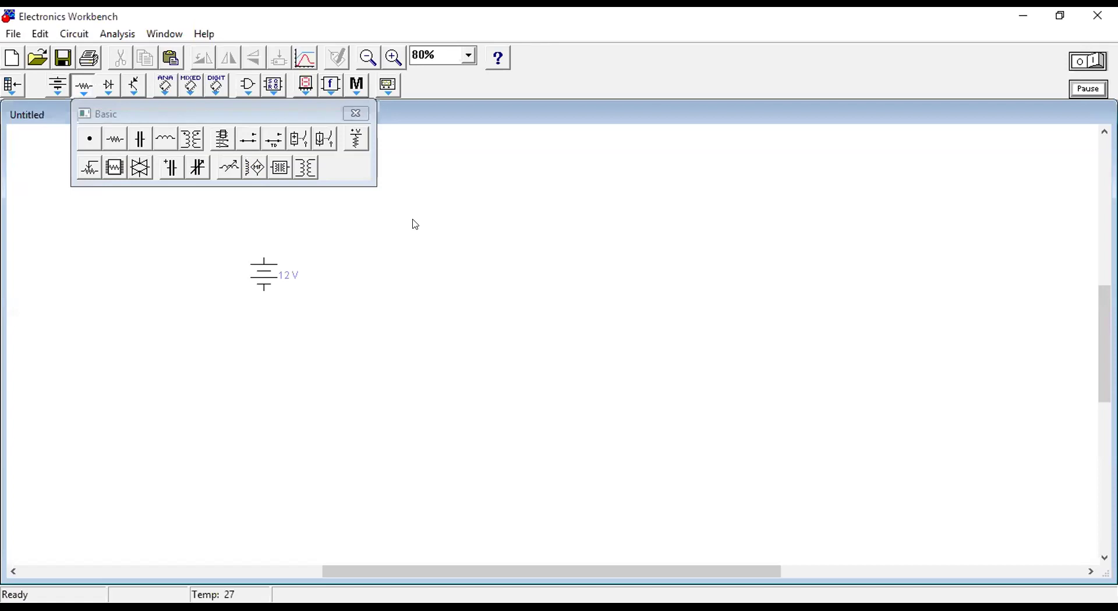
{"action": "left_click_drag", "start_coordinate": [416, 226], "coordinate": [414, 222]}
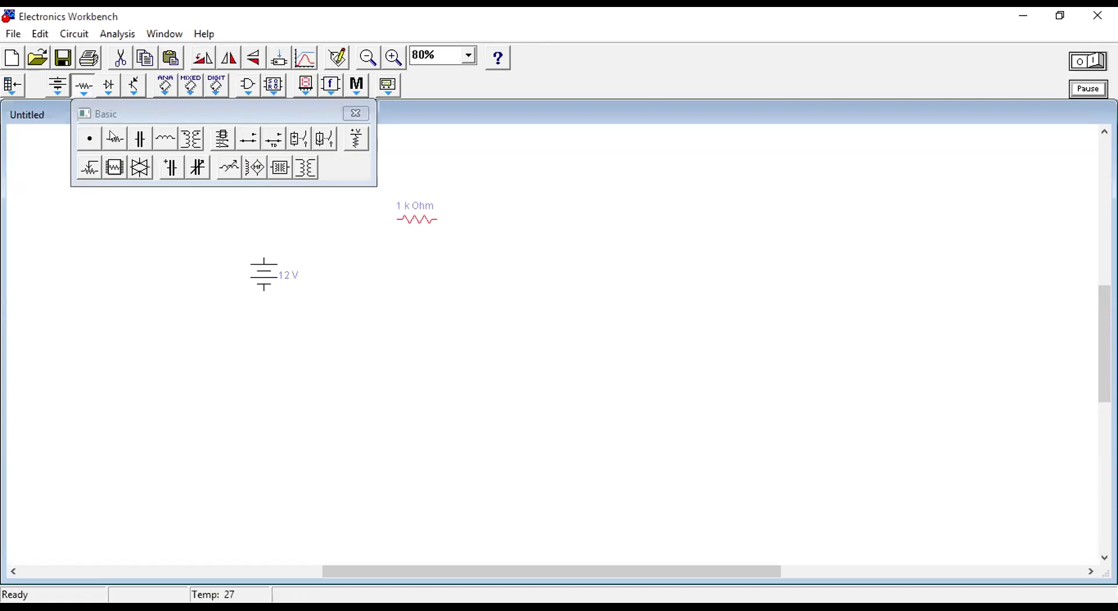
{"action": "left_click", "coordinate": [557, 211]}
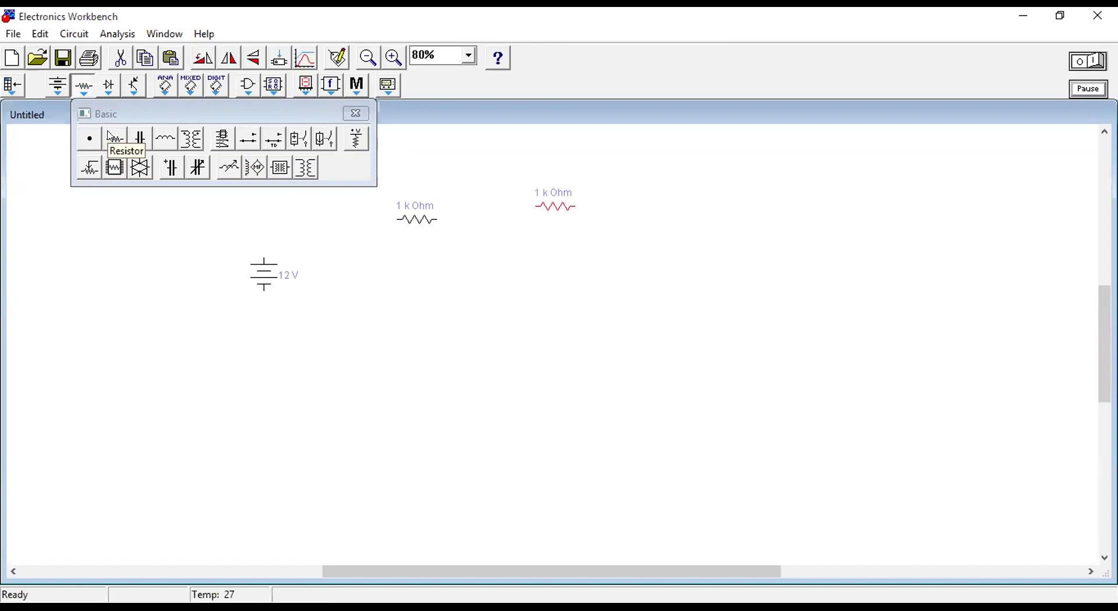
{"action": "left_click", "coordinate": [703, 211]}
{"action": "left_click", "coordinate": [572, 279]}
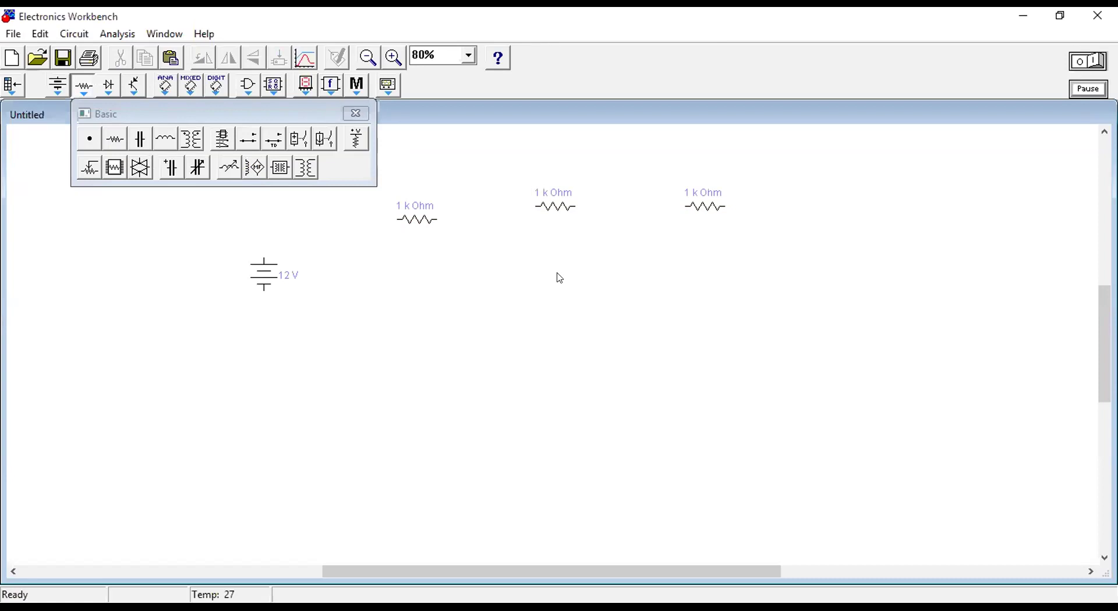
{"action": "left_click", "coordinate": [351, 115]}
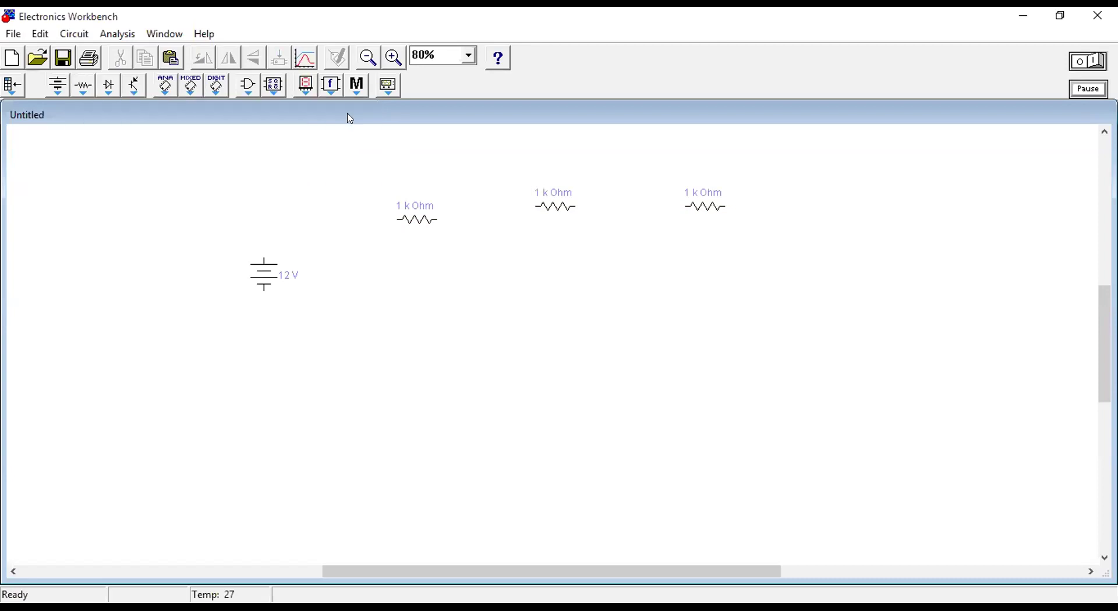
Move the battery and the three resistors lower in the schematic, keeping the resistors in a row above the battery
{"action": "left_click", "coordinate": [263, 278]}
{"action": "left_click_drag", "start_coordinate": [263, 277], "coordinate": [266, 341]}
{"action": "left_click", "coordinate": [404, 220]}
{"action": "key", "text": "Delete"}
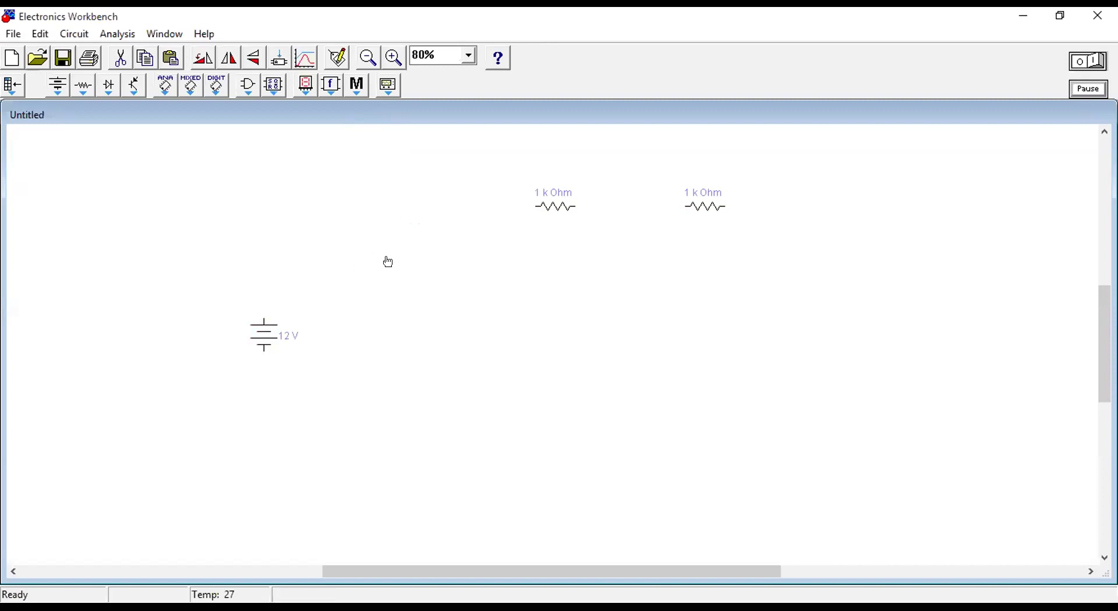
{"action": "key", "text": "ctrl+z"}
{"action": "left_click", "coordinate": [545, 206]}
{"action": "key", "text": "Delete"}
{"action": "key", "text": "ctrl+z"}
{"action": "left_click", "coordinate": [703, 203]}
{"action": "key", "text": "Delete"}
{"action": "key", "text": "ctrl+z"}
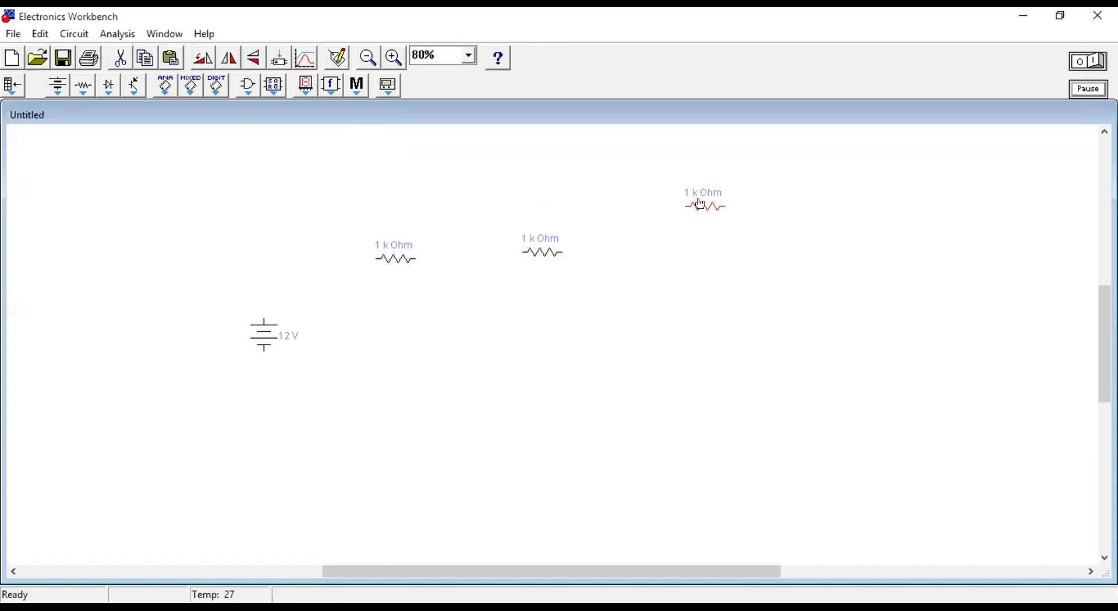
{"action": "double_click", "coordinate": [701, 204]}
{"action": "left_click", "coordinate": [745, 190]}
{"action": "key", "text": "Delete"}
{"action": "key", "text": "ctrl+z"}
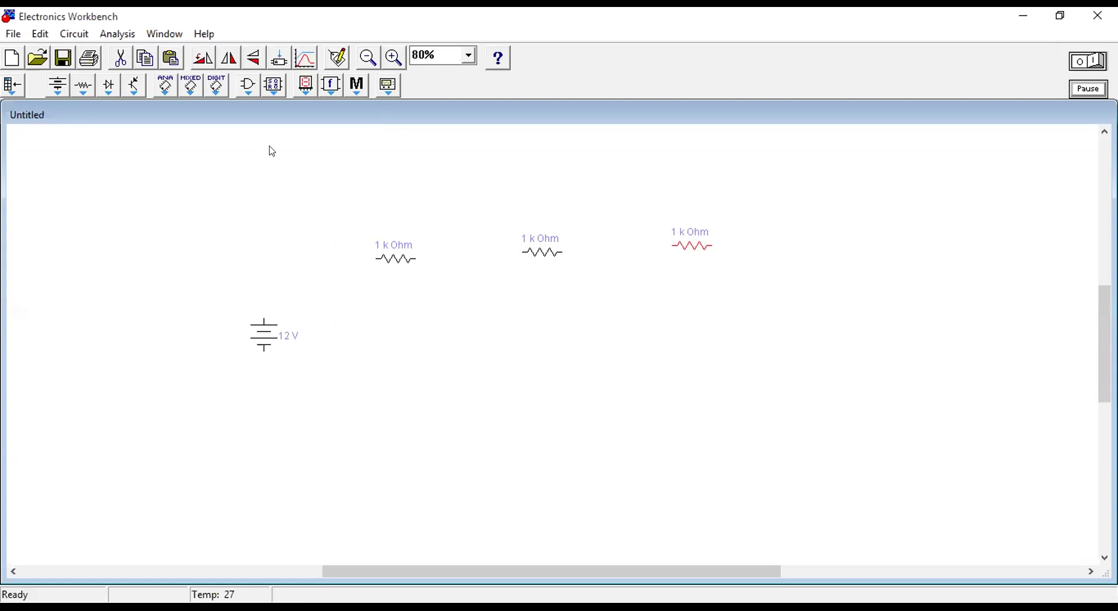
Place three voltmeters from the Indicators parts, one above each resistor
{"action": "left_click", "coordinate": [306, 87]}
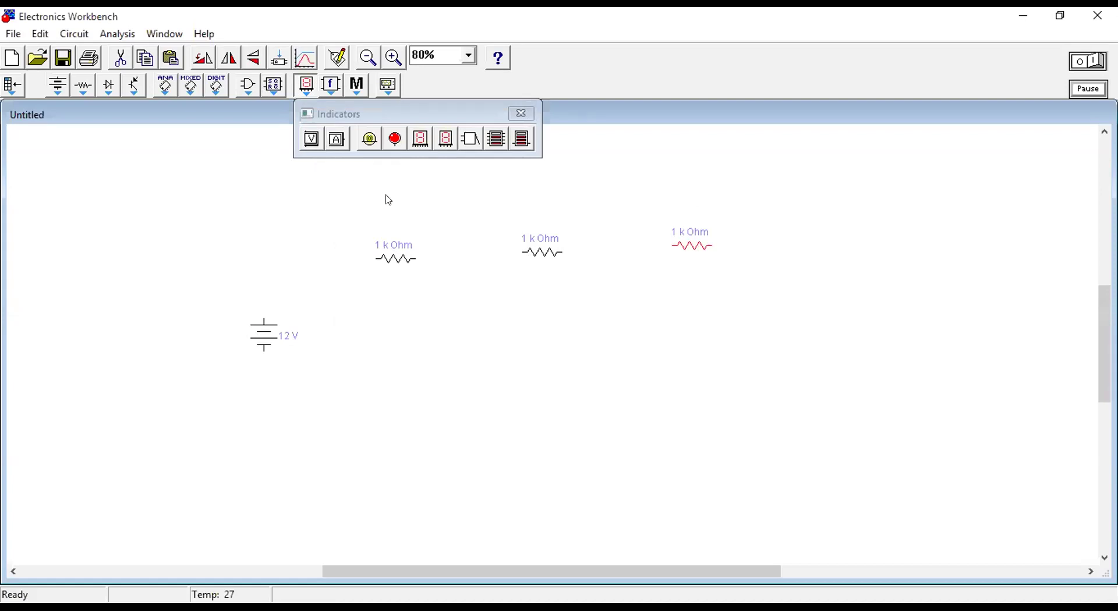
{"action": "left_click_drag", "start_coordinate": [389, 201], "coordinate": [388, 198]}
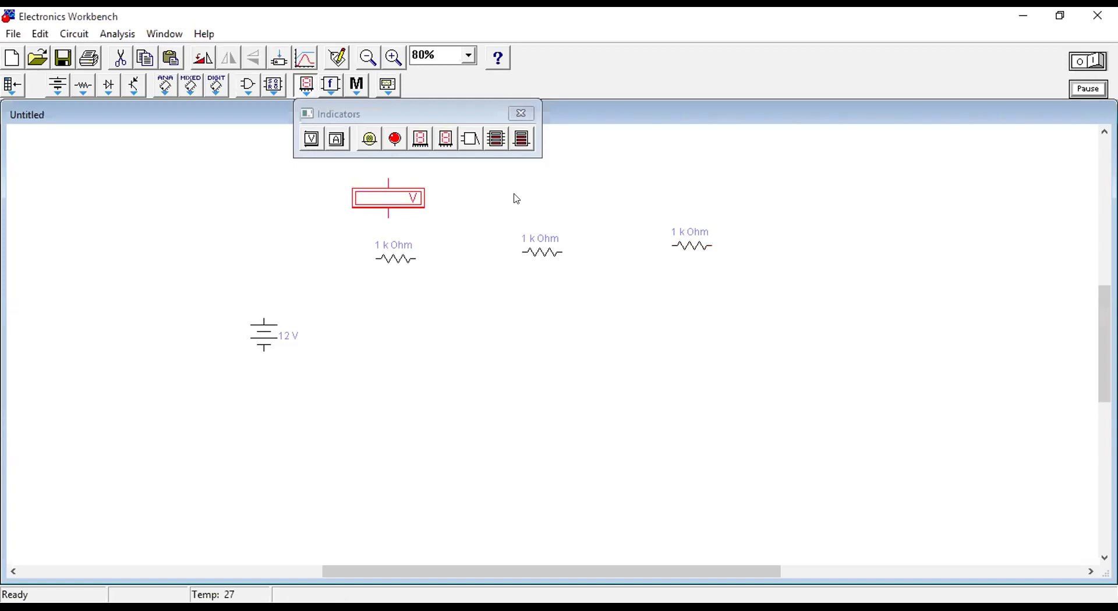
{"action": "left_click_drag", "start_coordinate": [535, 196], "coordinate": [536, 195]}
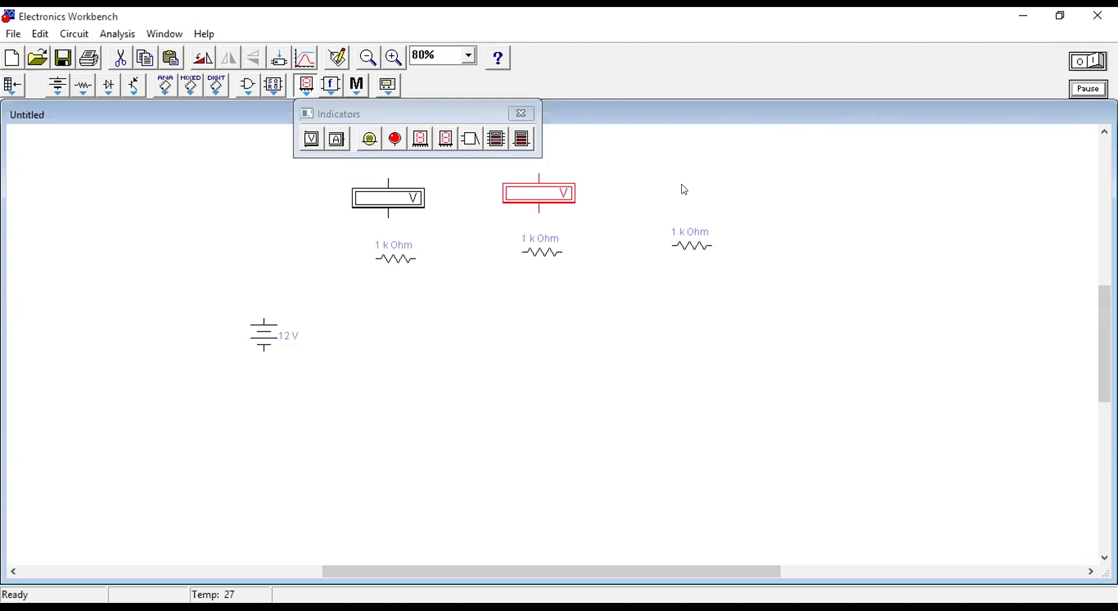
{"action": "left_click_drag", "start_coordinate": [686, 191], "coordinate": [686, 191]}
{"action": "left_click", "coordinate": [797, 233]}
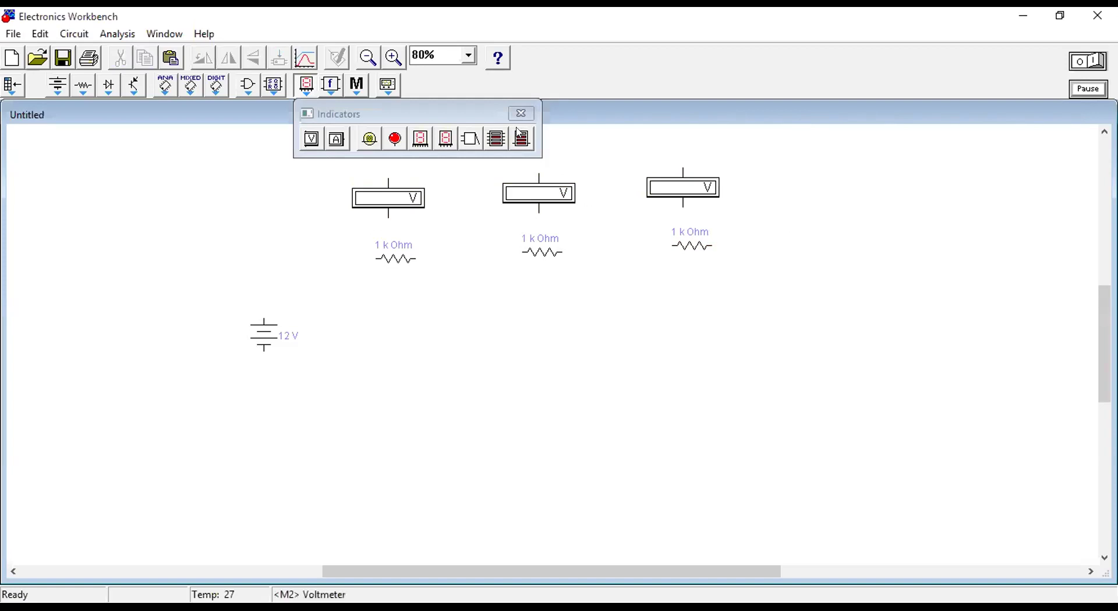
{"action": "left_click", "coordinate": [521, 113]}
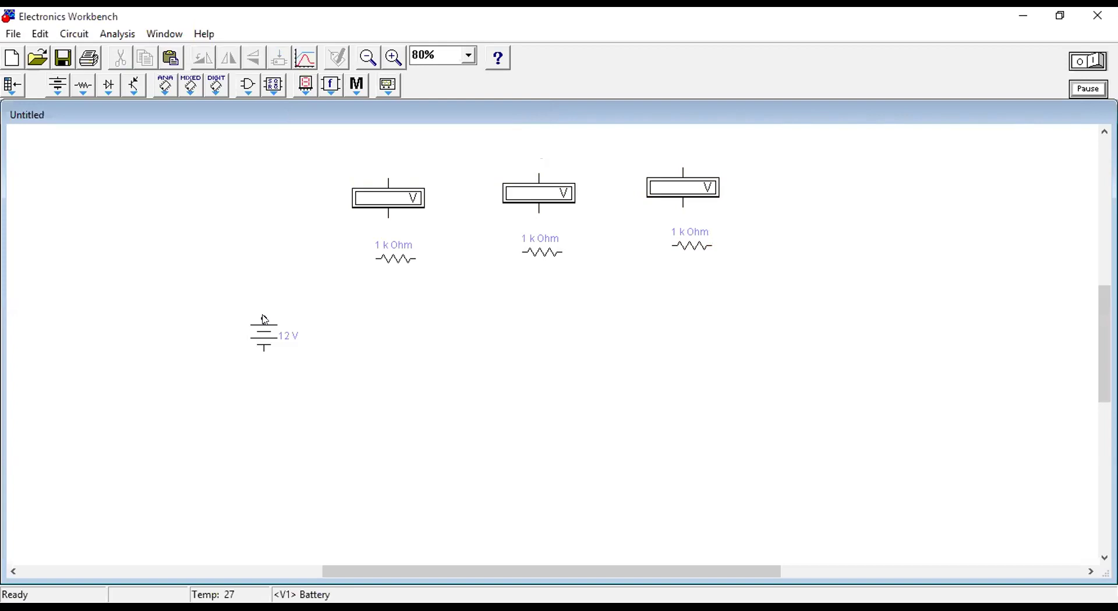
Wire the battery's upper terminal to the first resistor and that resistor to the second, levelling the second resistor with the first
{"action": "left_click_drag", "start_coordinate": [264, 320], "coordinate": [190, 343]}
{"action": "left_click_drag", "start_coordinate": [265, 320], "coordinate": [376, 260]}
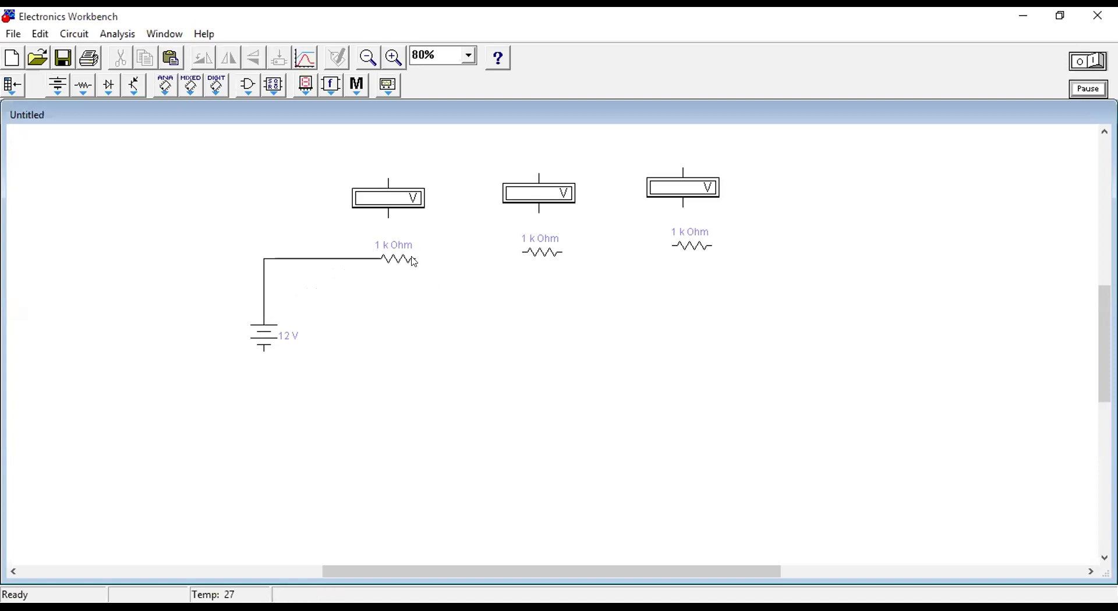
{"action": "left_click_drag", "start_coordinate": [416, 263], "coordinate": [474, 254]}
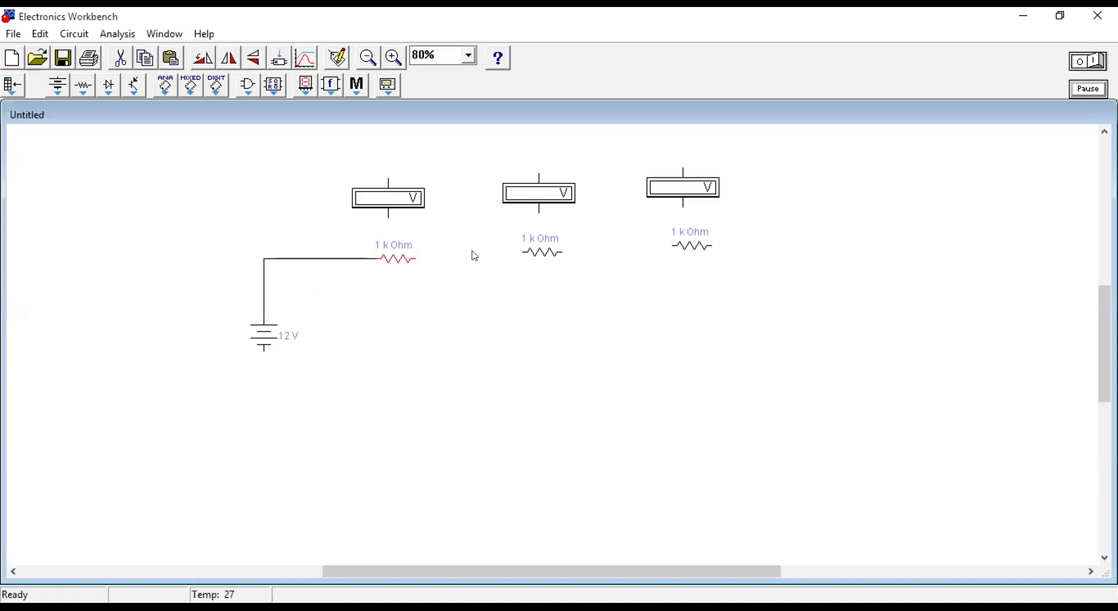
{"action": "left_click", "coordinate": [415, 262]}
{"action": "left_click", "coordinate": [416, 263]}
{"action": "left_click_drag", "start_coordinate": [440, 254], "coordinate": [521, 254]}
{"action": "left_click", "coordinate": [542, 253]}
{"action": "key", "text": "Delete"}
{"action": "key", "text": "ctrl+z"}
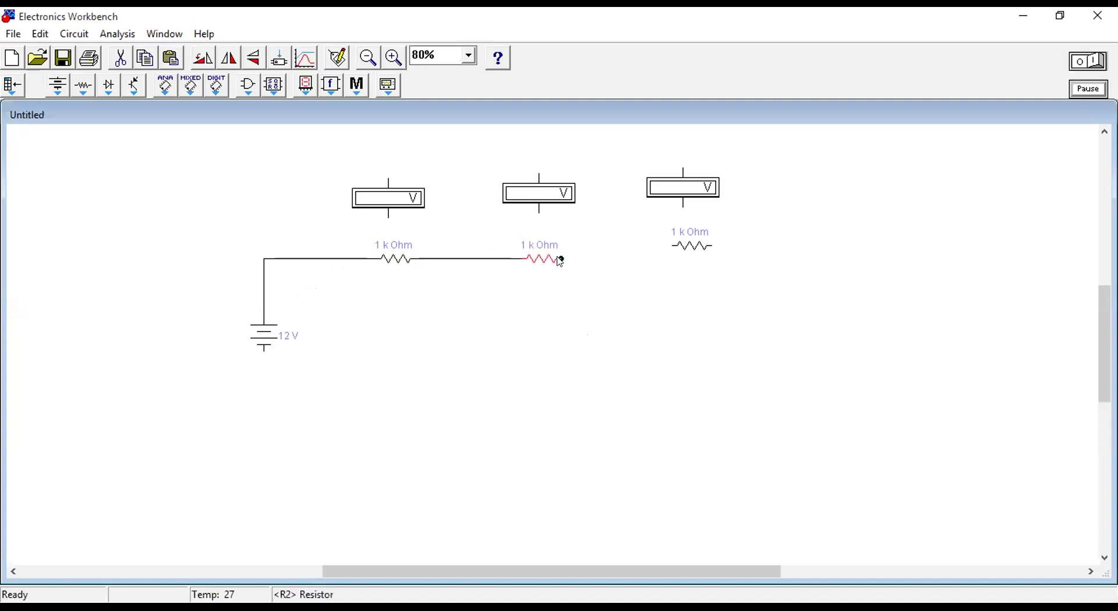
Wire the second resistor to the third, level the third with the others, and connect its free end to the battery's lower terminal
{"action": "left_click_drag", "start_coordinate": [562, 259], "coordinate": [693, 253]}
{"action": "key", "text": "Delete"}
{"action": "key", "text": "ctrl+z"}
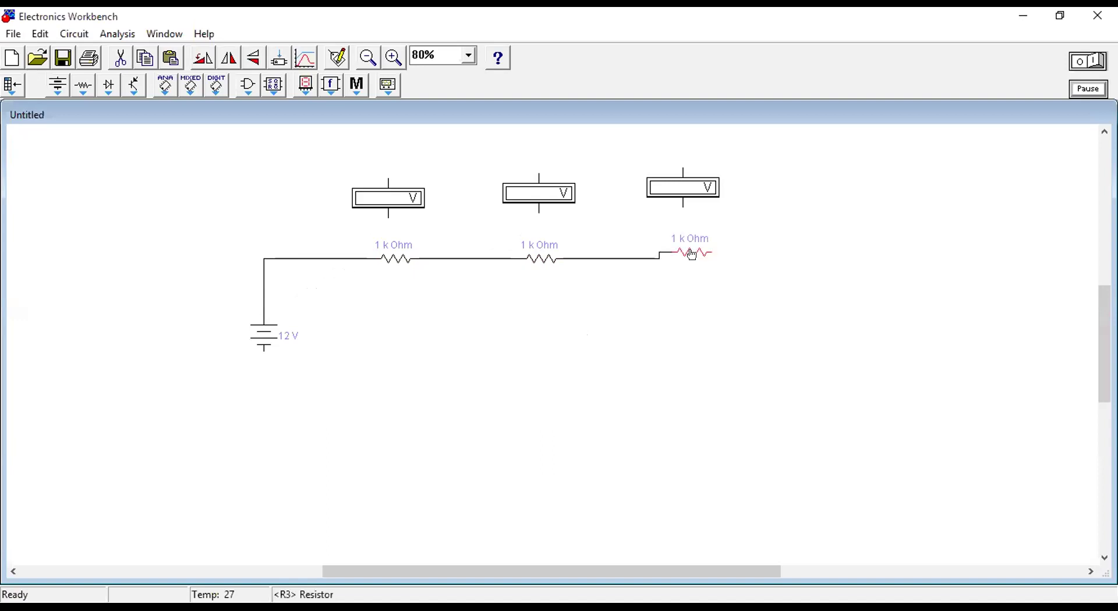
{"action": "key", "text": "Delete"}
{"action": "key", "text": "ctrl+z"}
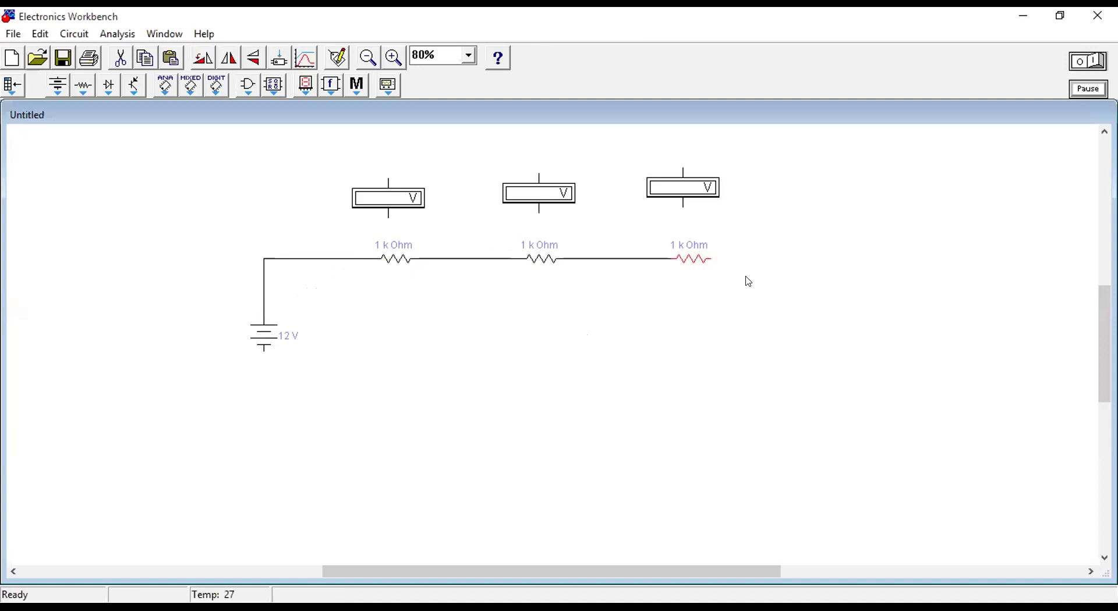
{"action": "left_click_drag", "start_coordinate": [711, 259], "coordinate": [265, 354]}
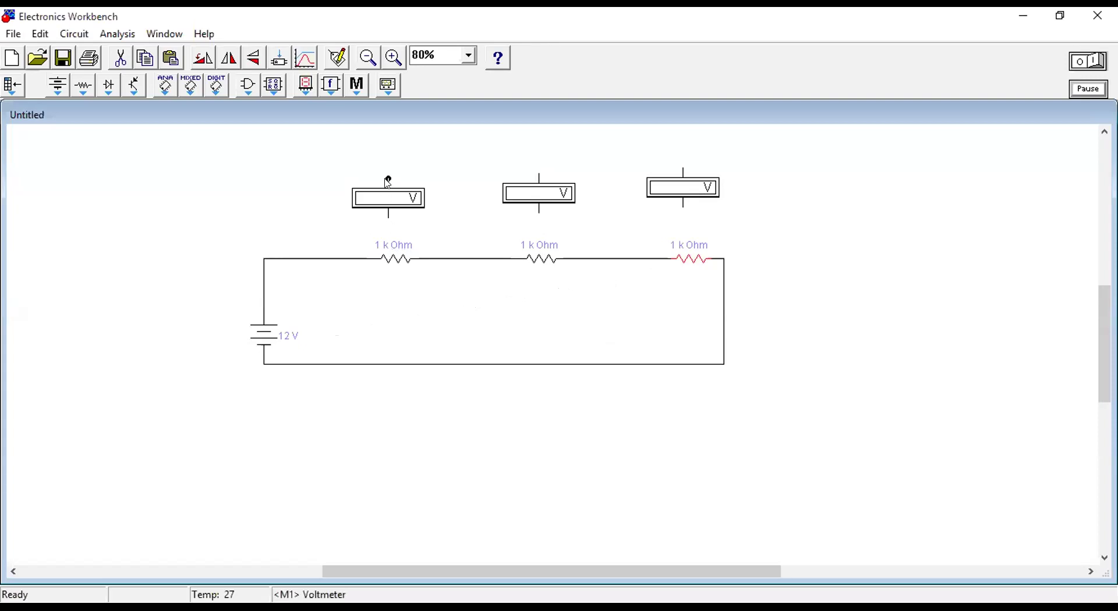
Wire the first and second voltmeters in parallel across the first and second resistors
{"action": "left_click_drag", "start_coordinate": [388, 180], "coordinate": [345, 258]}
{"action": "left_click_drag", "start_coordinate": [389, 217], "coordinate": [440, 258]}
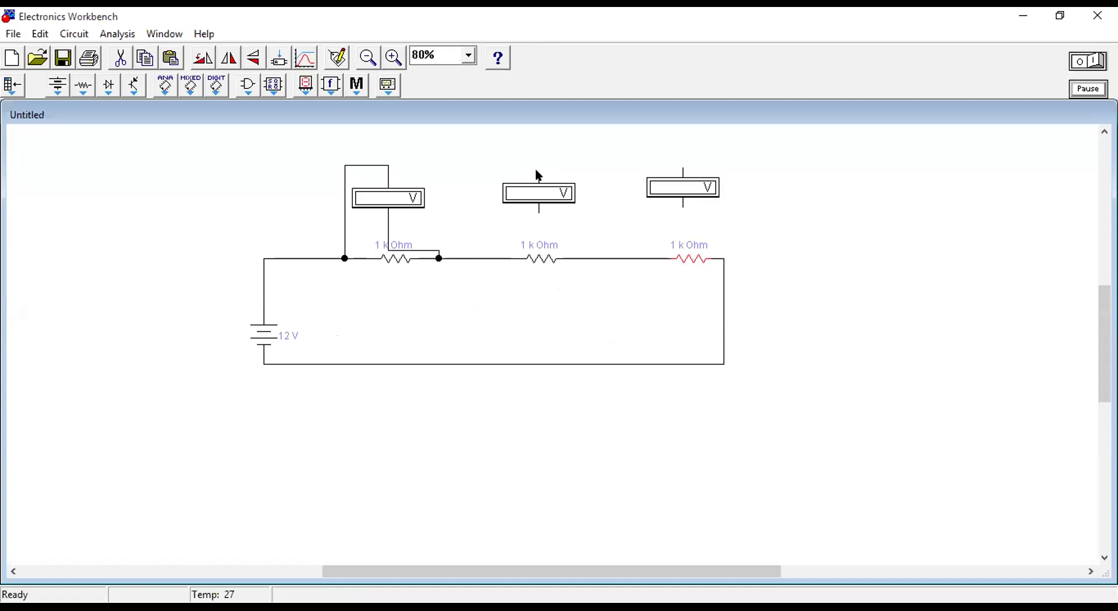
{"action": "left_click_drag", "start_coordinate": [539, 173], "coordinate": [498, 258]}
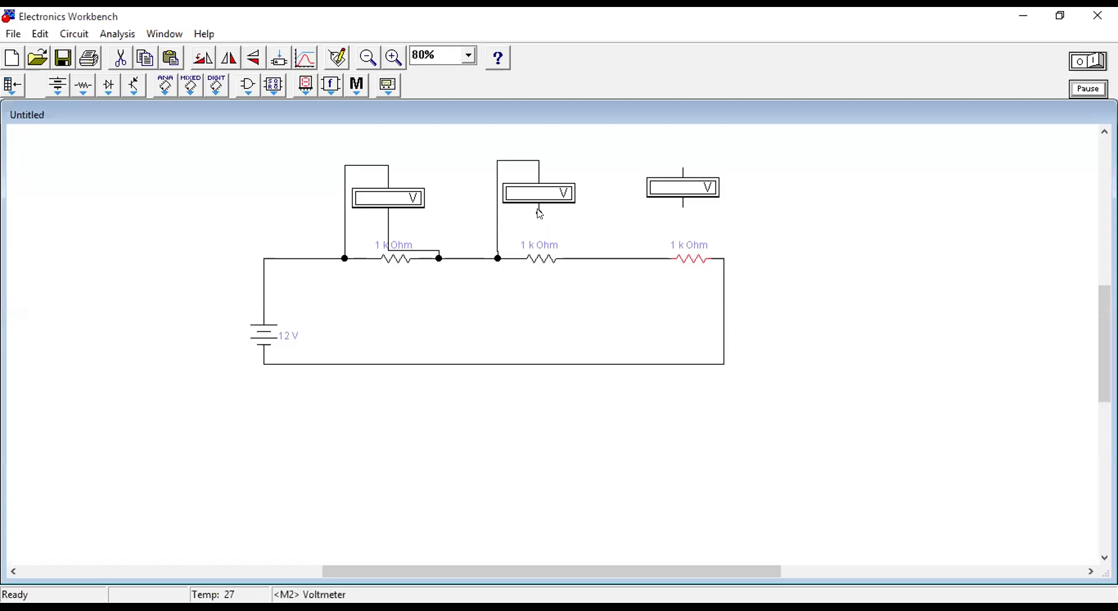
{"action": "left_click_drag", "start_coordinate": [540, 215], "coordinate": [571, 259]}
Wire the third voltmeter in parallel across the third resistor
{"action": "left_click_drag", "start_coordinate": [684, 168], "coordinate": [656, 259]}
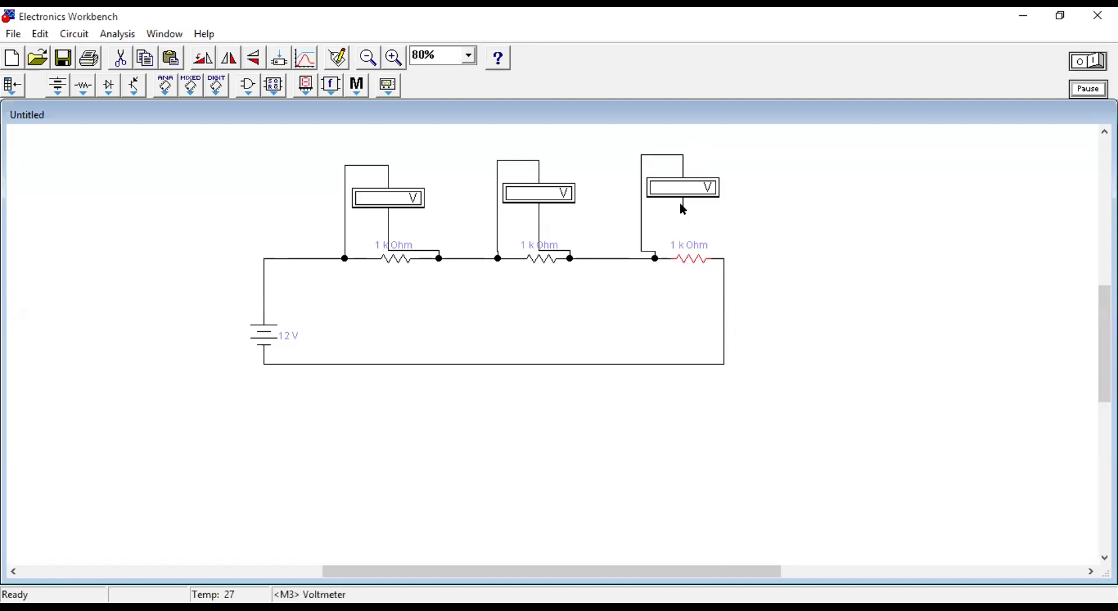
{"action": "left_click_drag", "start_coordinate": [709, 228], "coordinate": [716, 262]}
{"action": "left_click_drag", "start_coordinate": [684, 209], "coordinate": [716, 261]}
{"action": "left_click_drag", "start_coordinate": [683, 208], "coordinate": [720, 259]}
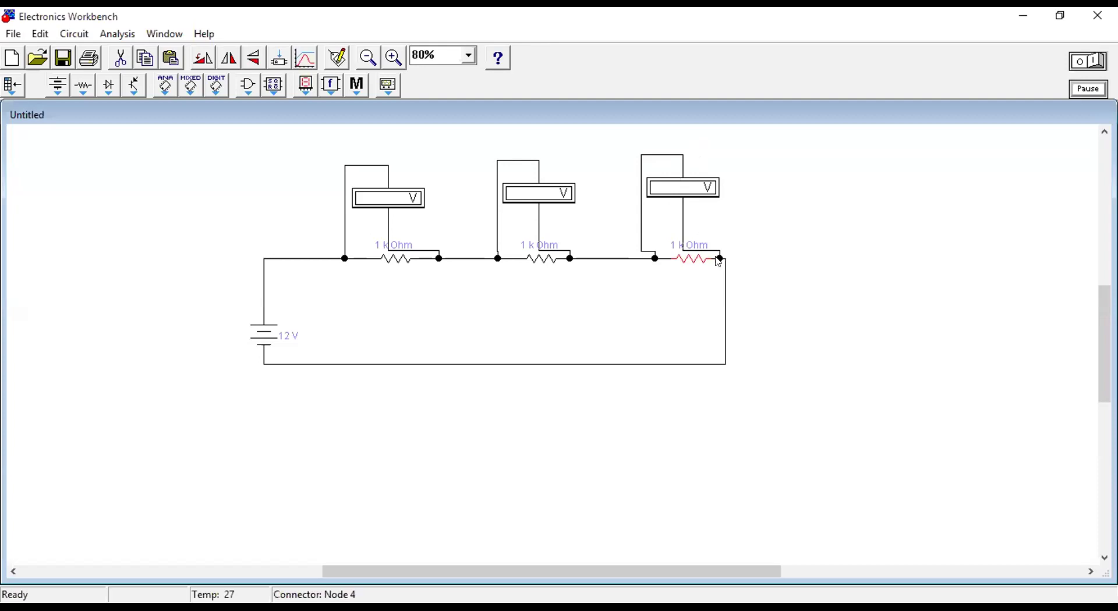
{"action": "left_click", "coordinate": [804, 223]}
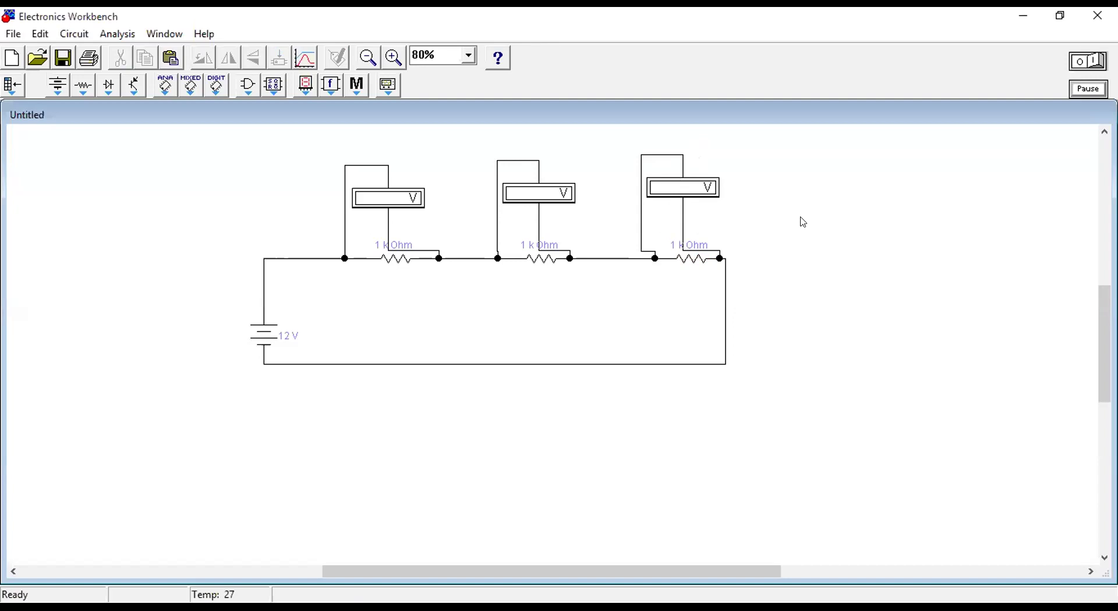
Open the battery's properties, try voltage values of 10 and 20, and set the voltage to 12 V
{"action": "double_click", "coordinate": [267, 336]}
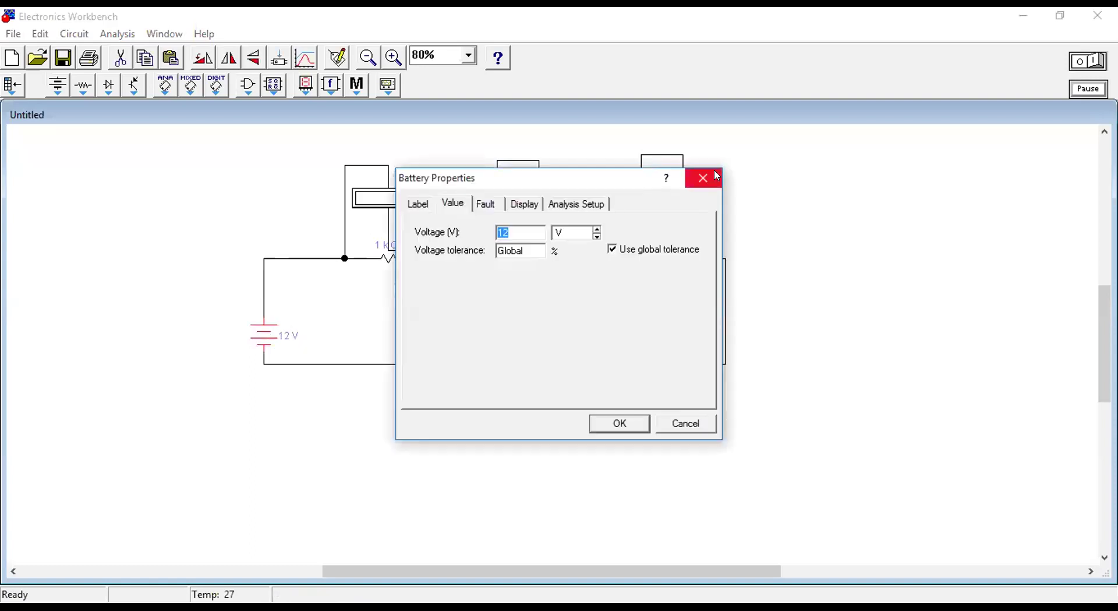
{"action": "left_click", "coordinate": [717, 177]}
{"action": "right_click", "coordinate": [269, 334]}
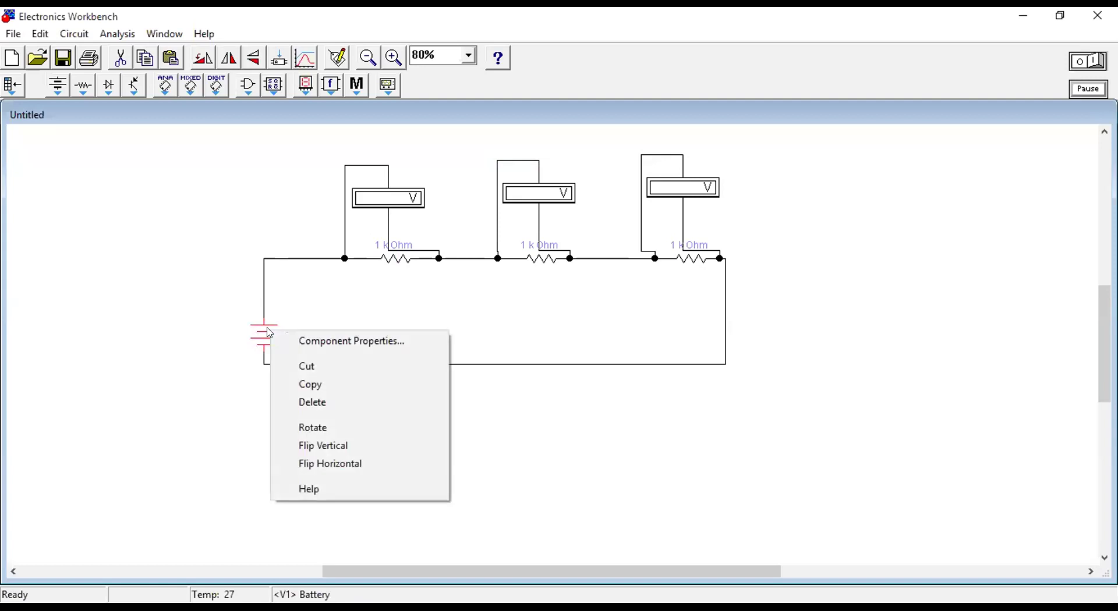
{"action": "left_click", "coordinate": [298, 343]}
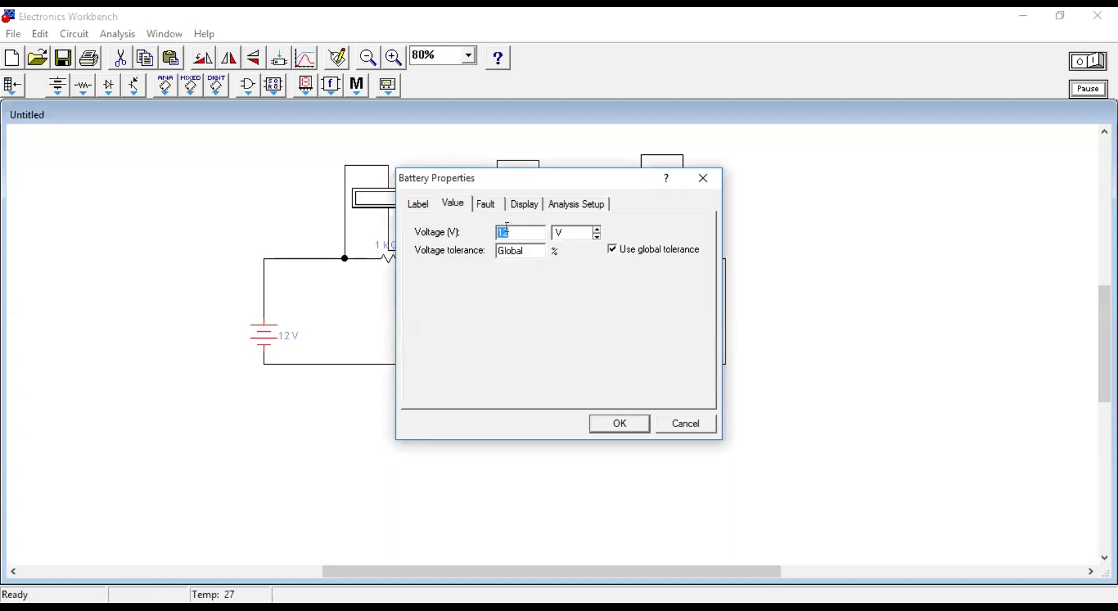
{"action": "type", "text": "10"}
{"action": "key", "text": "BackSpace"}
{"action": "key", "text": "BackSpace"}
{"action": "type", "text": "0"}
{"action": "key", "text": "BackSpace"}
{"action": "type", "text": "20"}
{"action": "key", "text": "BackSpace"}
{"action": "key", "text": "BackSpace"}
{"action": "type", "text": "12"}
Review the battery's Fault, Display and Analysis Setup properties, and label the battery E
{"action": "left_click", "coordinate": [487, 205]}
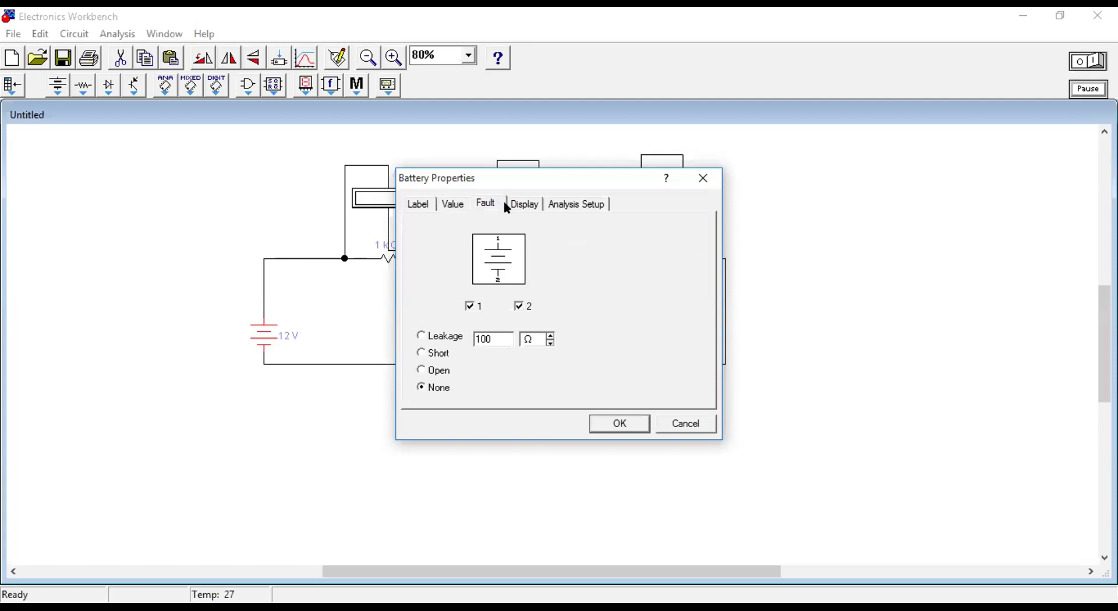
{"action": "left_click", "coordinate": [532, 204]}
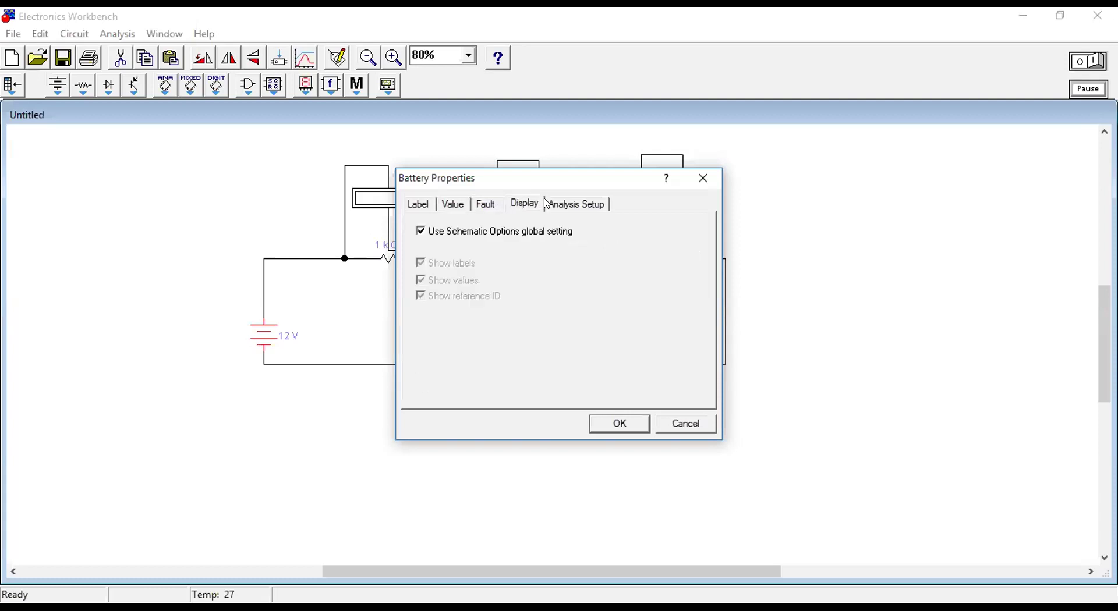
{"action": "left_click", "coordinate": [552, 204]}
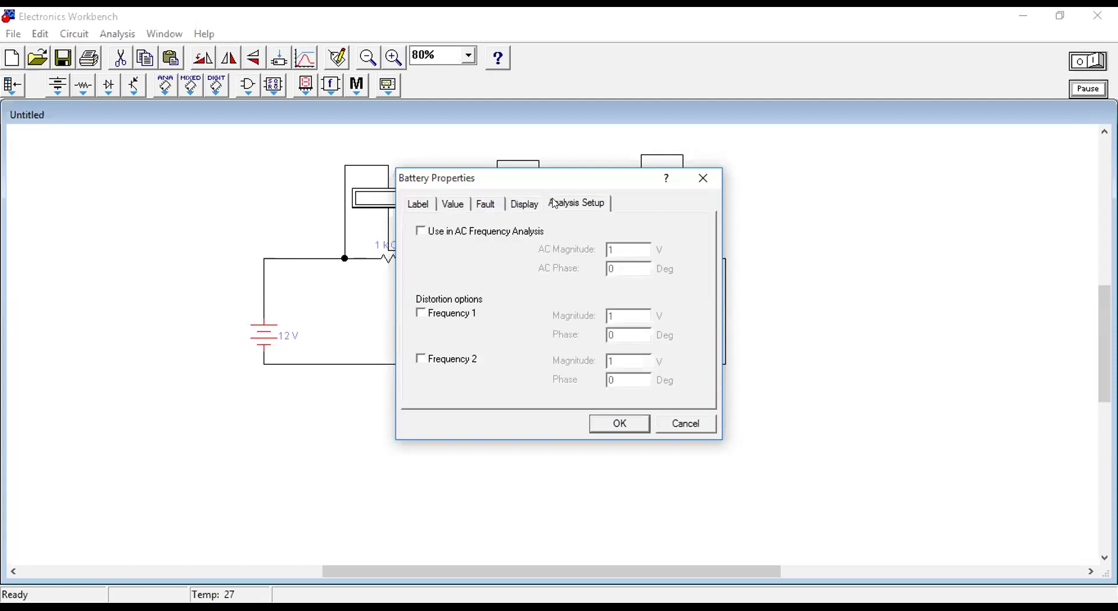
{"action": "left_click", "coordinate": [415, 205]}
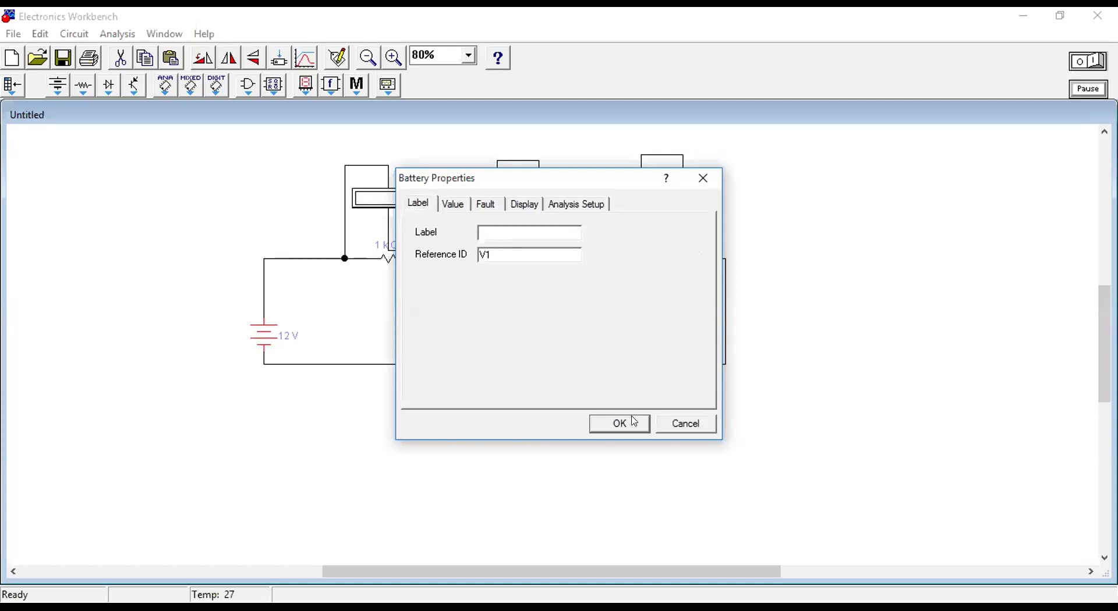
{"action": "type", "text": "E"}
{"action": "left_click", "coordinate": [627, 425]}
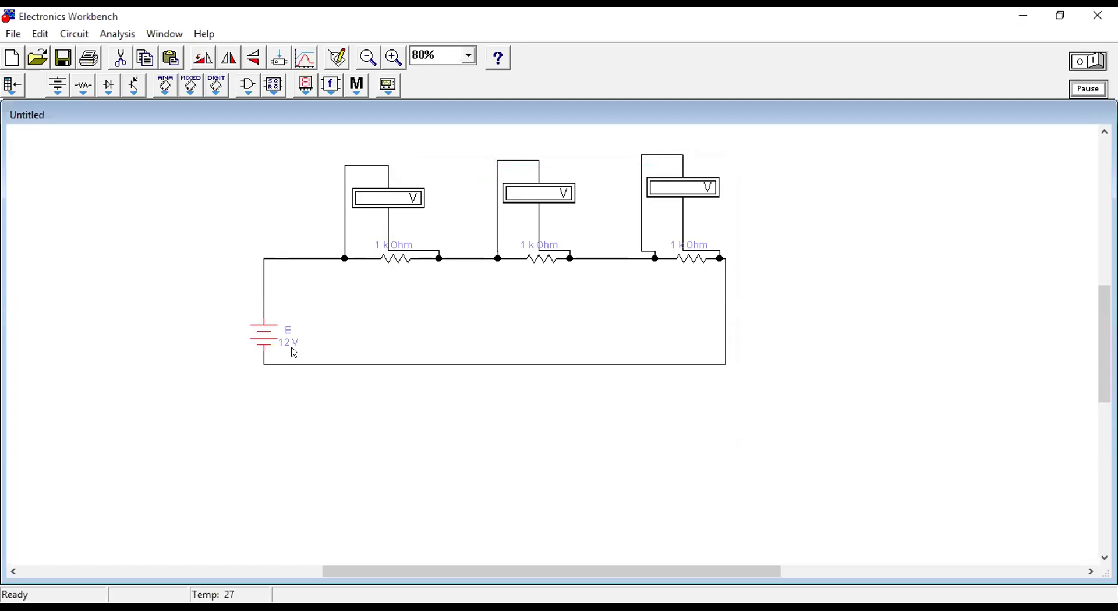
Set the first resistor's resistance to 10 Ω, changing its unit from kilohms to ohms
{"action": "double_click", "coordinate": [390, 262]}
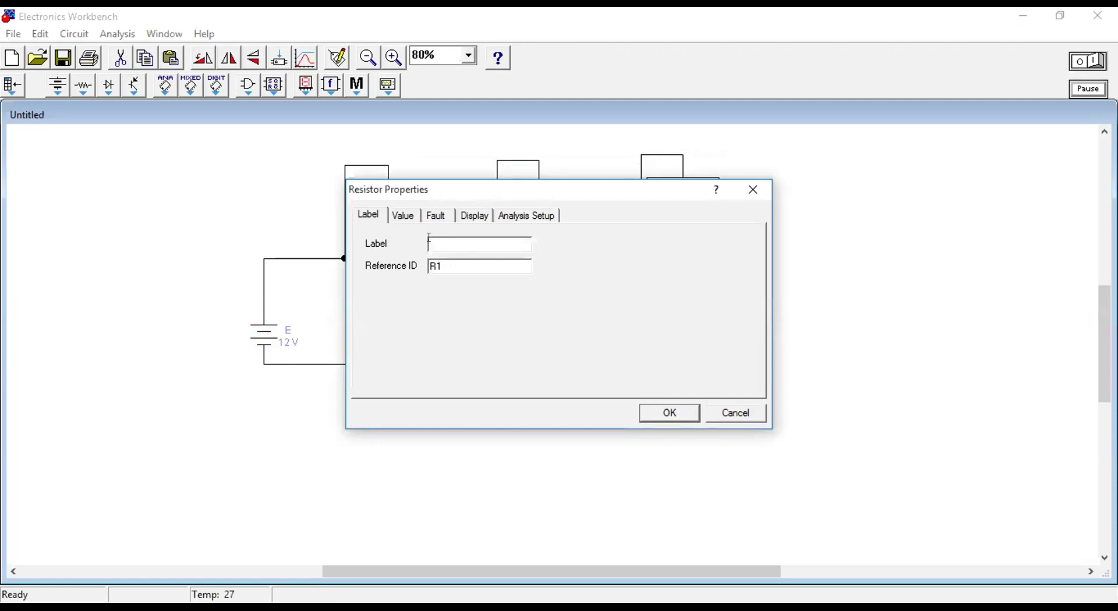
{"action": "left_click", "coordinate": [405, 215]}
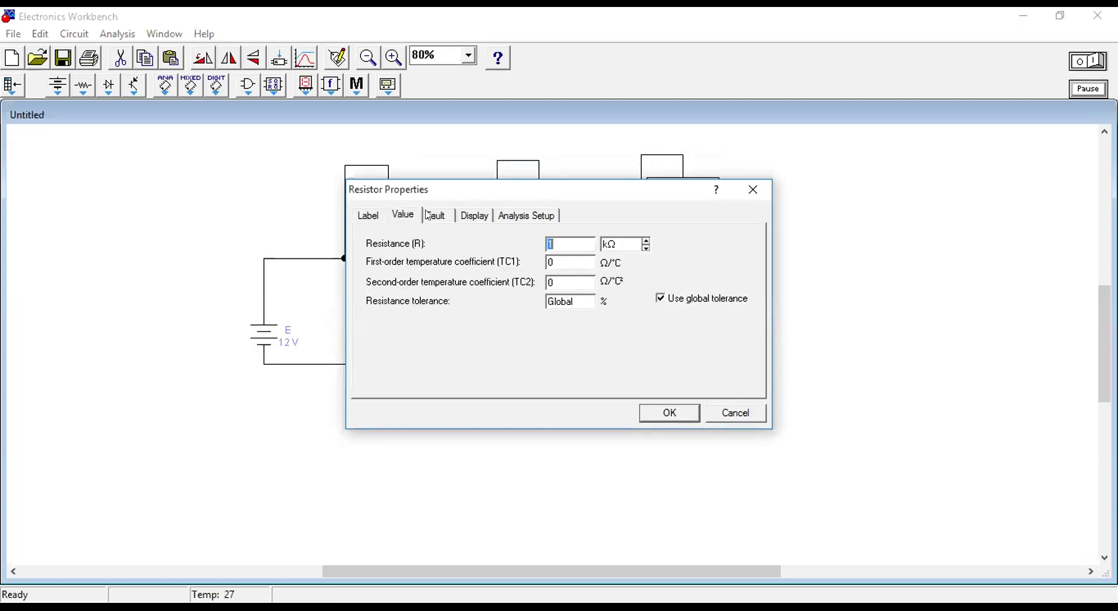
{"action": "left_click", "coordinate": [562, 240]}
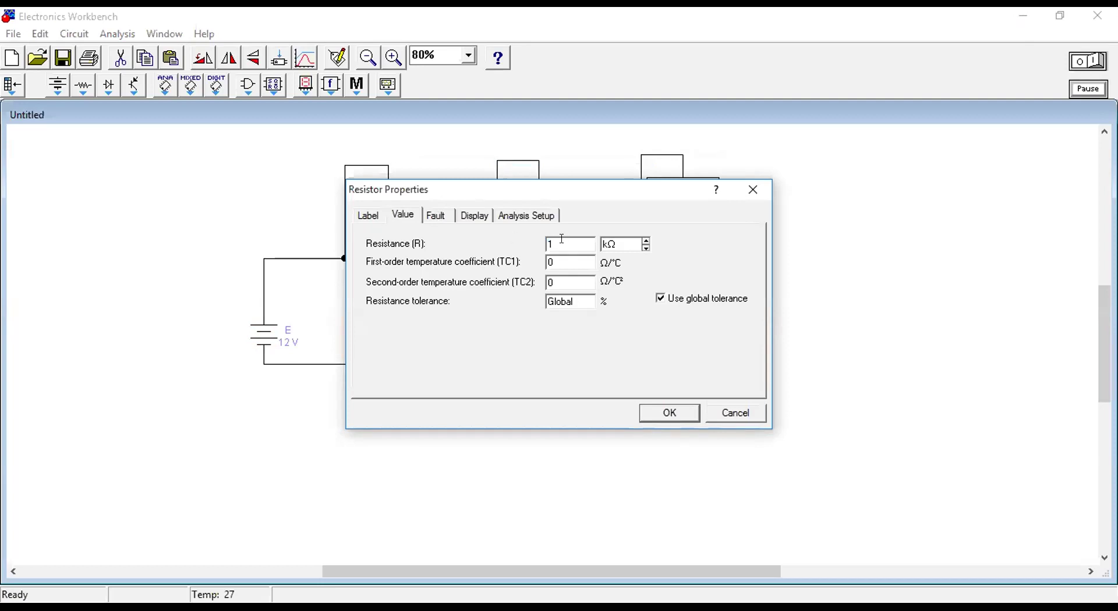
{"action": "left_click", "coordinate": [646, 252]}
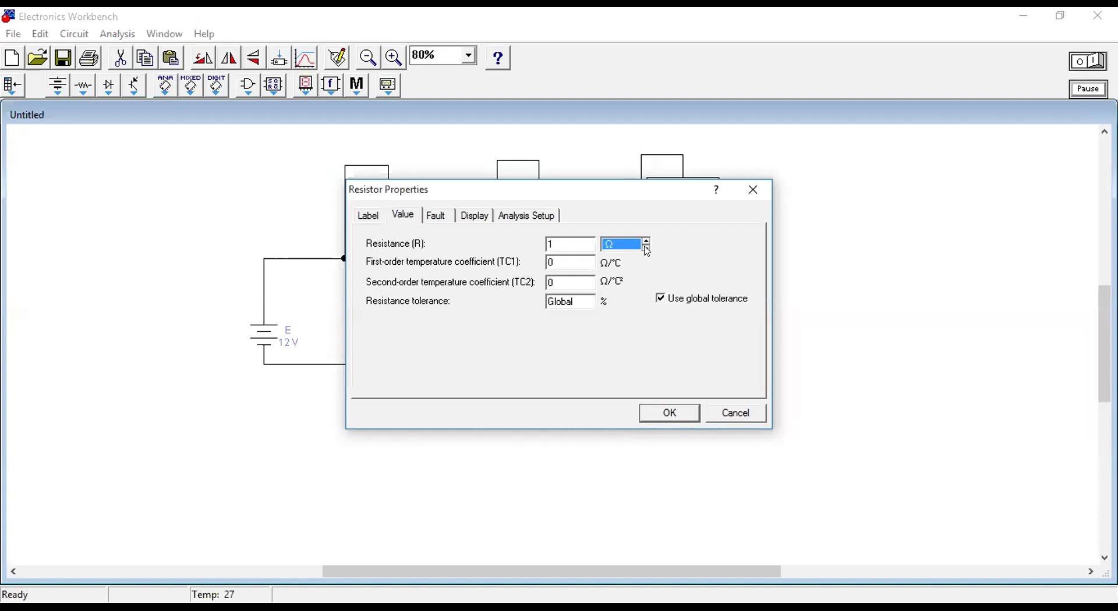
{"action": "left_click", "coordinate": [647, 241]}
{"action": "left_click", "coordinate": [647, 241]}
{"action": "left_click", "coordinate": [647, 248]}
{"action": "left_click", "coordinate": [647, 248]}
{"action": "left_click", "coordinate": [562, 242]}
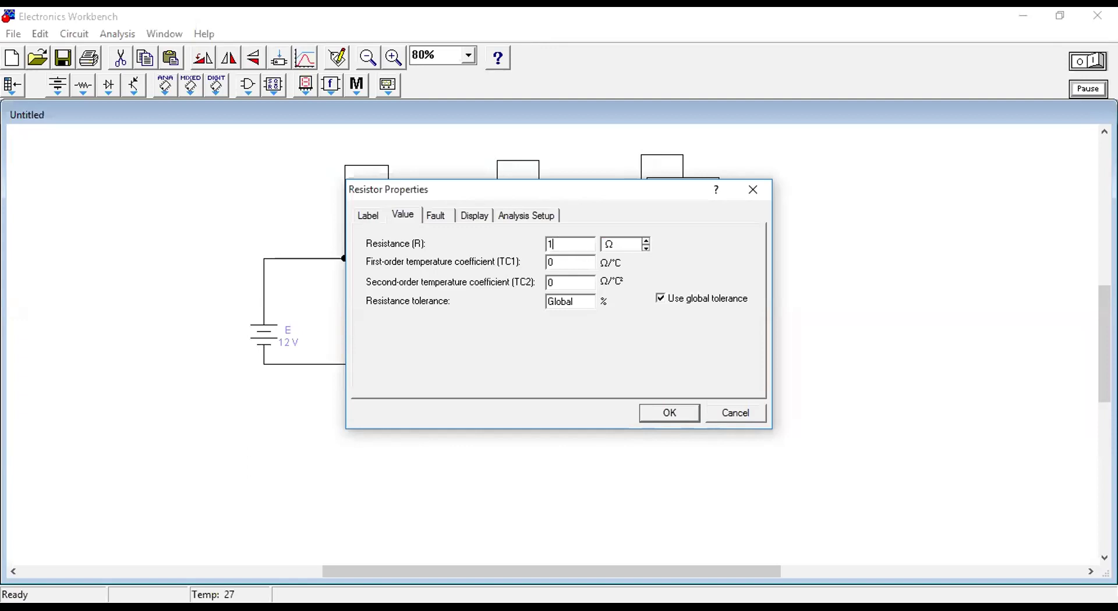
{"action": "type", "text": "0"}
{"action": "key", "text": "Return"}
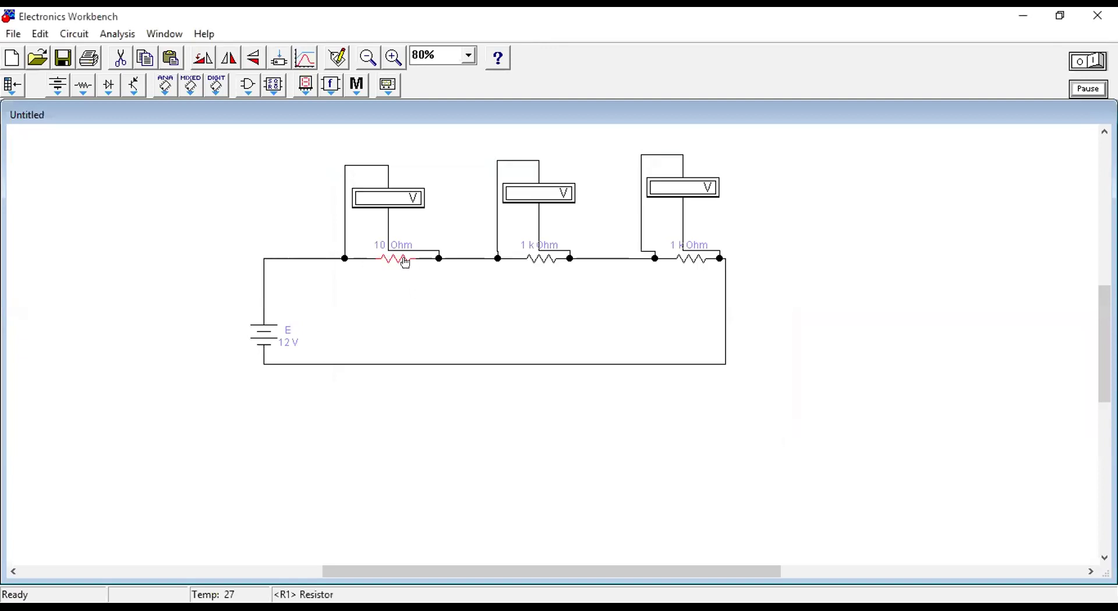
Set the second resistor's resistance to 15 Ω
{"action": "left_click", "coordinate": [536, 261]}
{"action": "double_click", "coordinate": [536, 256]}
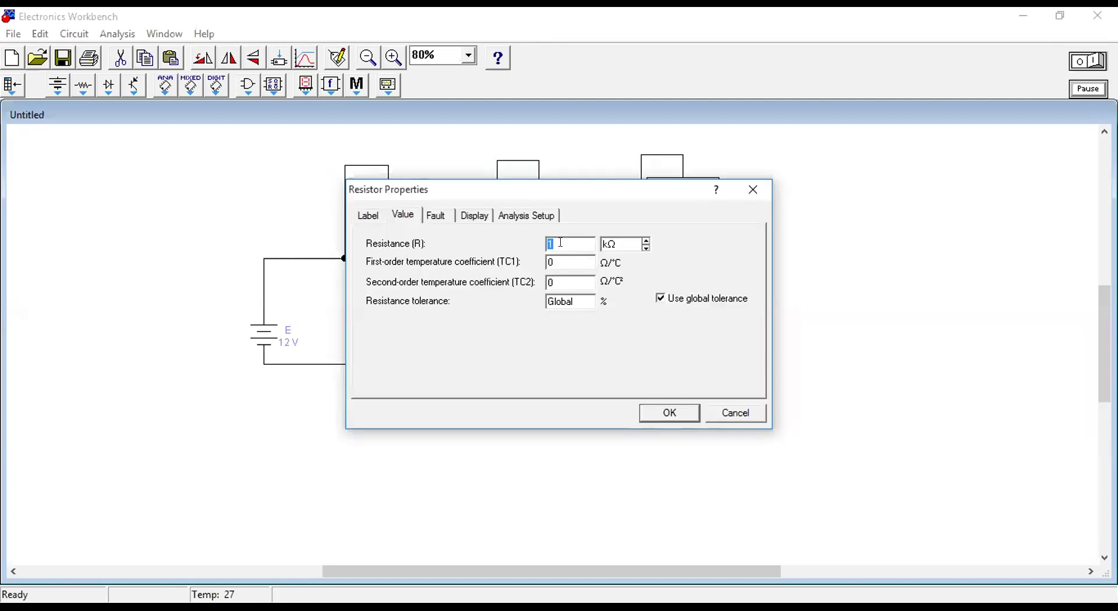
{"action": "left_click", "coordinate": [562, 240]}
{"action": "type", "text": "5"}
{"action": "left_click", "coordinate": [648, 248]}
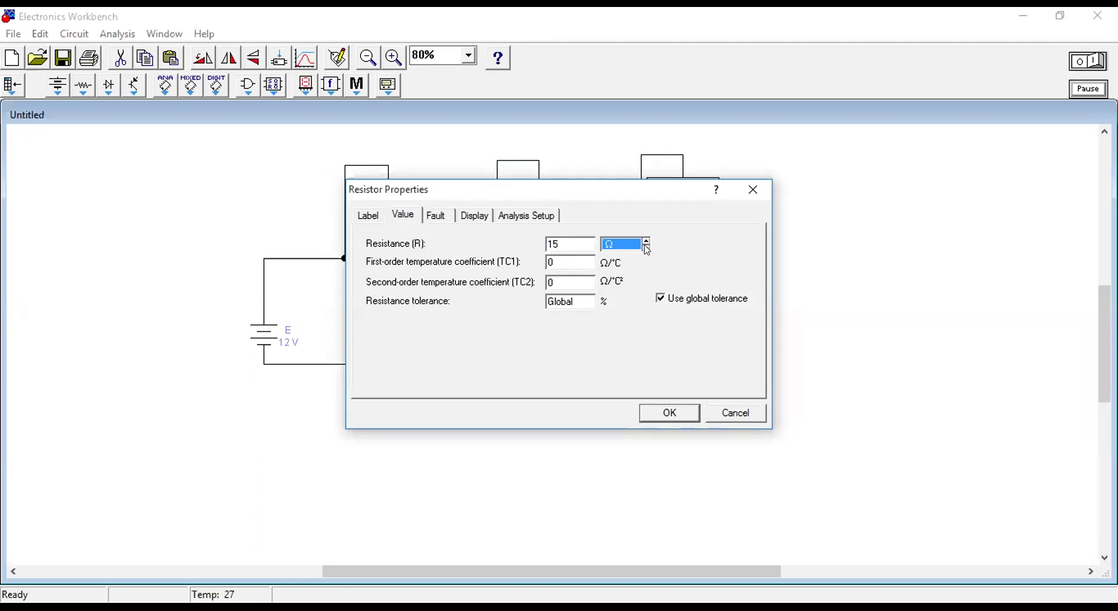
{"action": "left_click", "coordinate": [664, 415]}
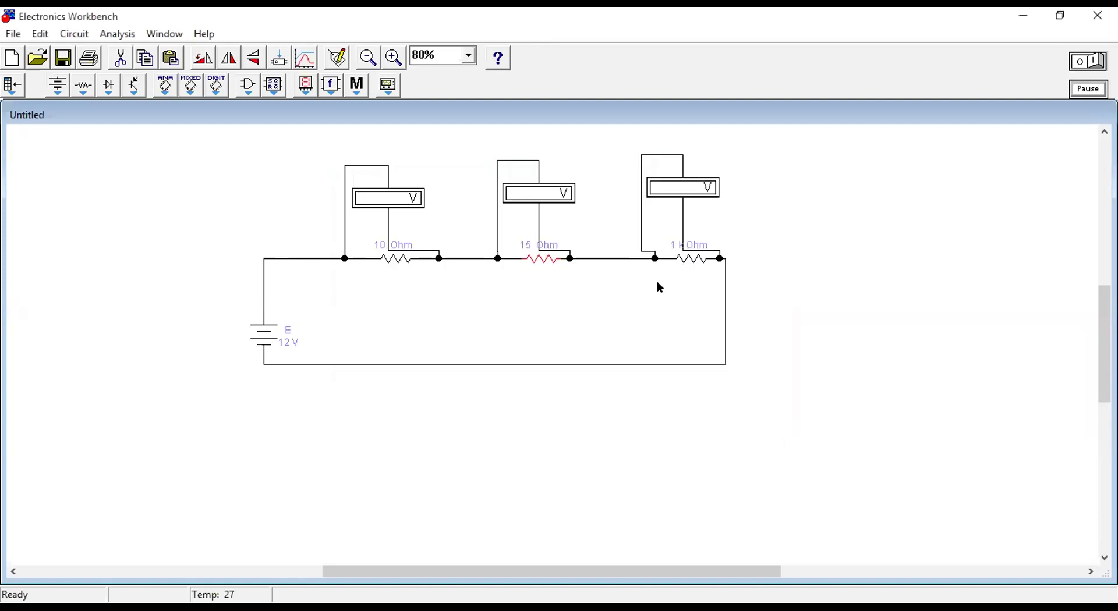
Set the third resistor's resistance to 20 Ω and start the circuit simulation
{"action": "double_click", "coordinate": [688, 256]}
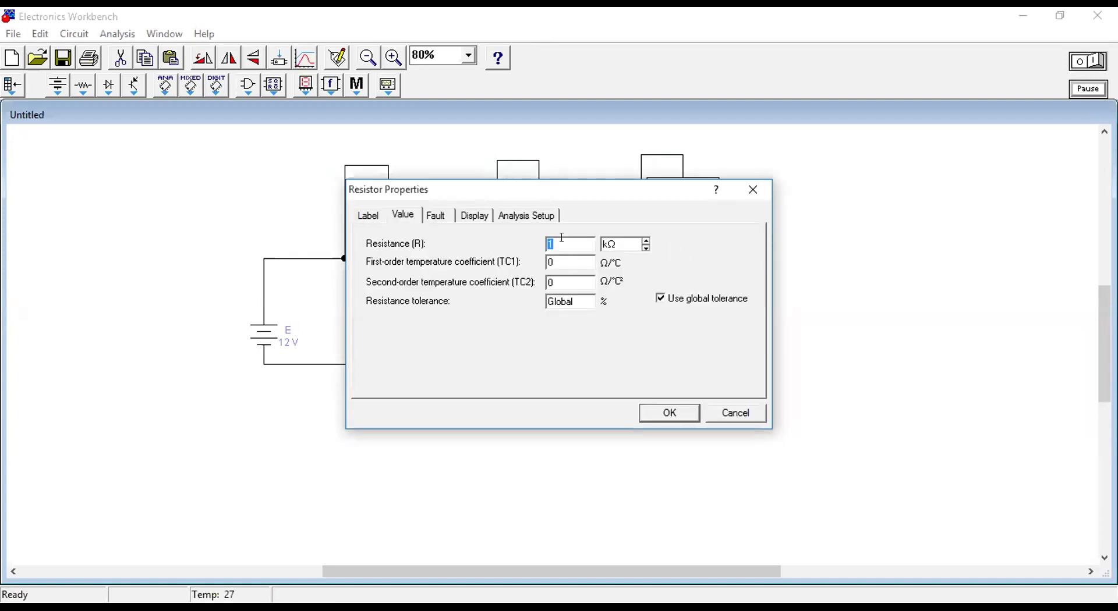
{"action": "type", "text": "20"}
{"action": "left_click", "coordinate": [646, 248]}
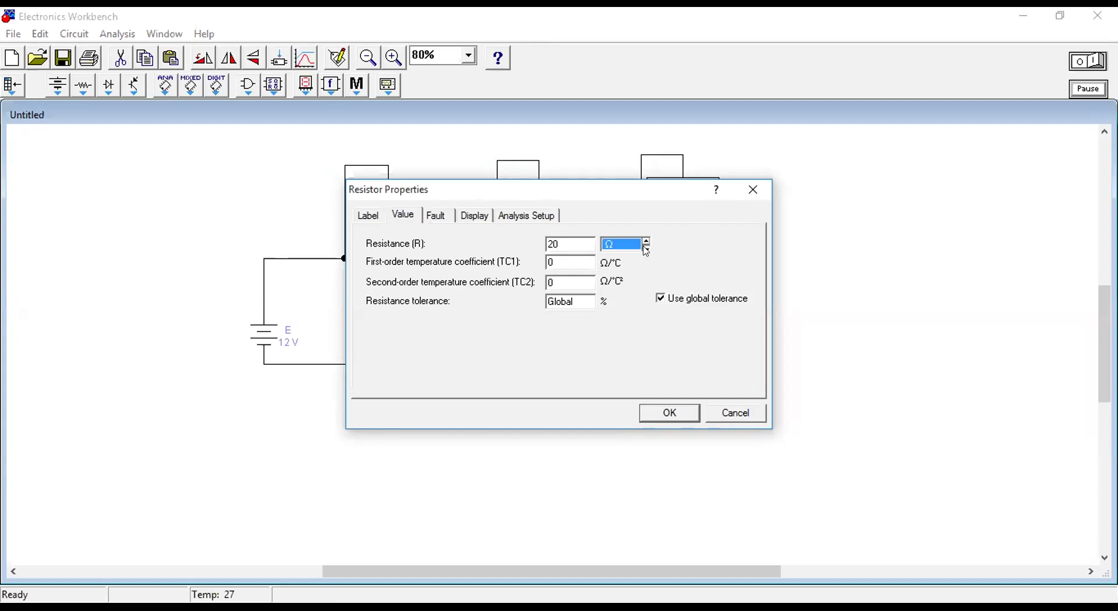
{"action": "left_click", "coordinate": [670, 415]}
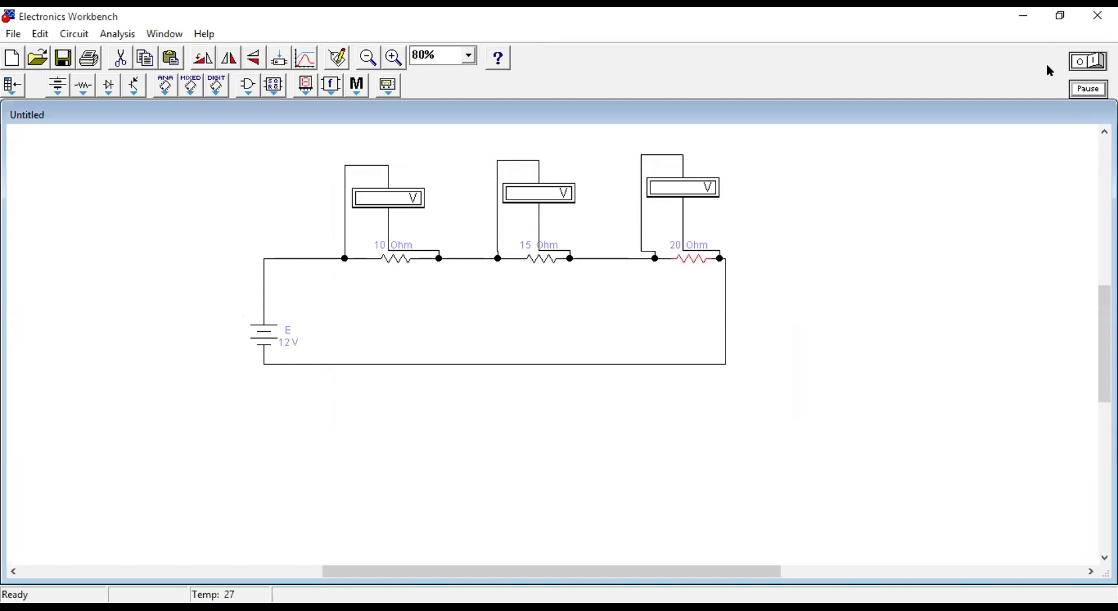
{"action": "left_click", "coordinate": [1092, 60]}
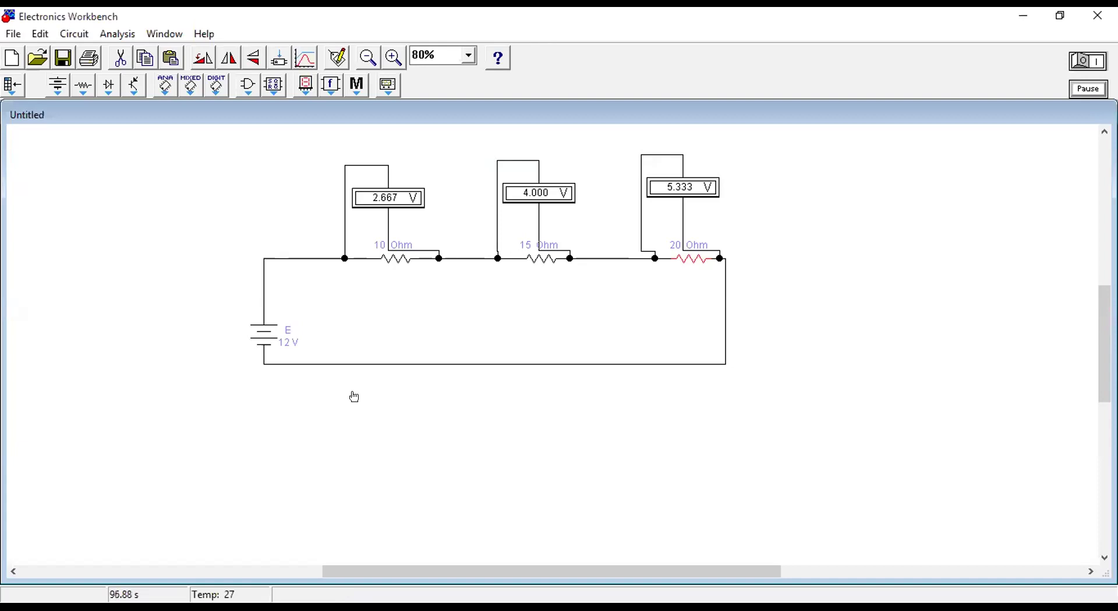
Set the battery voltage to 15 V and restart the simulation
{"action": "left_click", "coordinate": [258, 336]}
{"action": "double_click", "coordinate": [258, 336]}
{"action": "key", "text": "BackSpace"}
{"action": "type", "text": "15"}
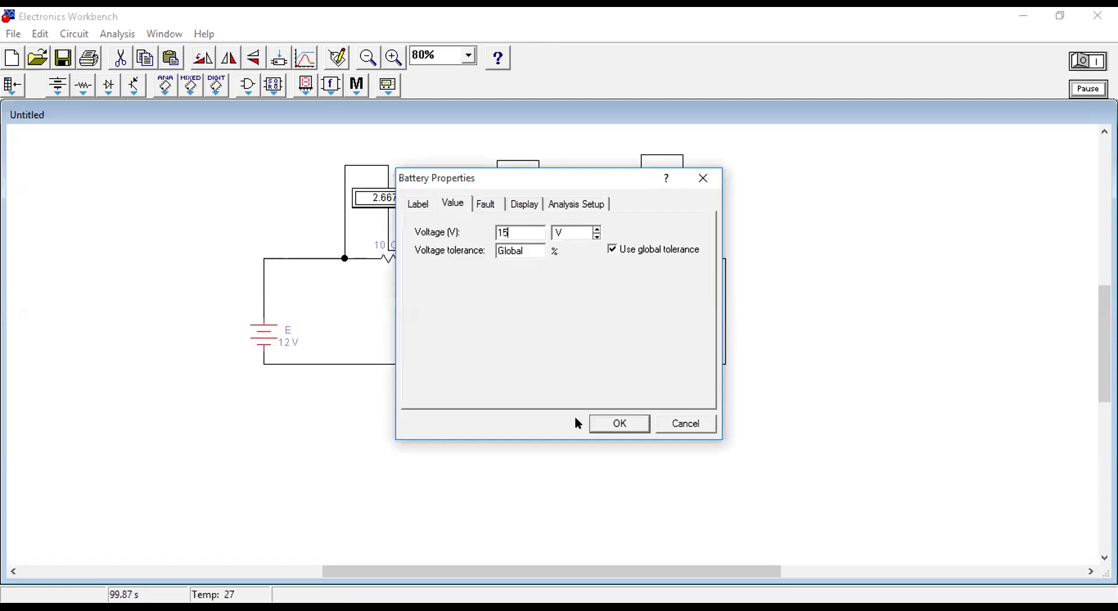
{"action": "key", "text": "Return"}
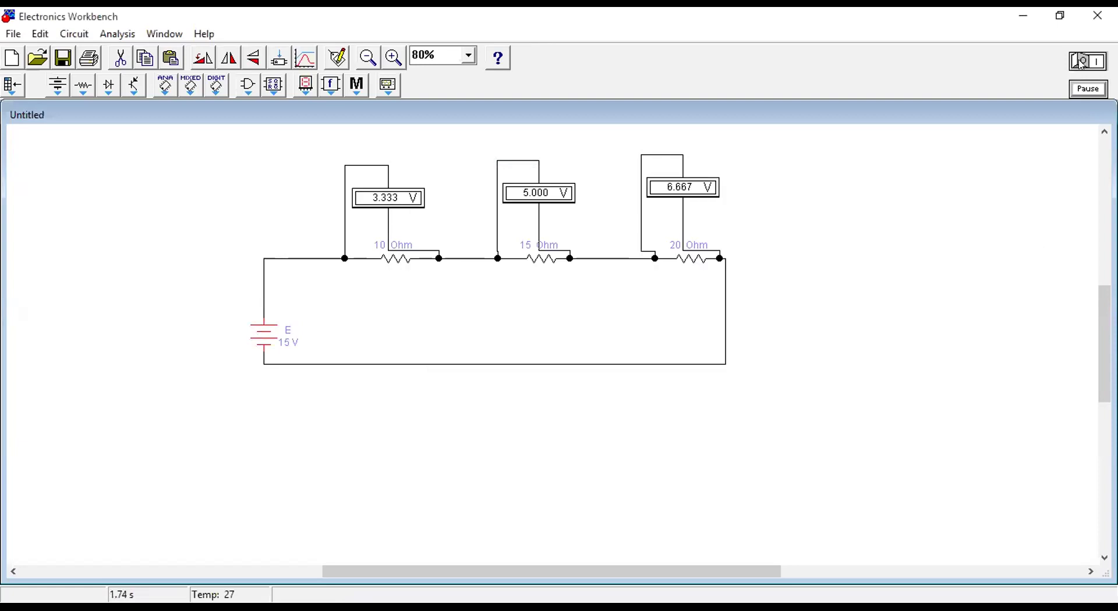
{"action": "left_click", "coordinate": [1081, 63]}
{"action": "left_click", "coordinate": [1092, 65]}
Set the first resistor's resistance to 25 Ω while the simulation runs
{"action": "double_click", "coordinate": [394, 262]}
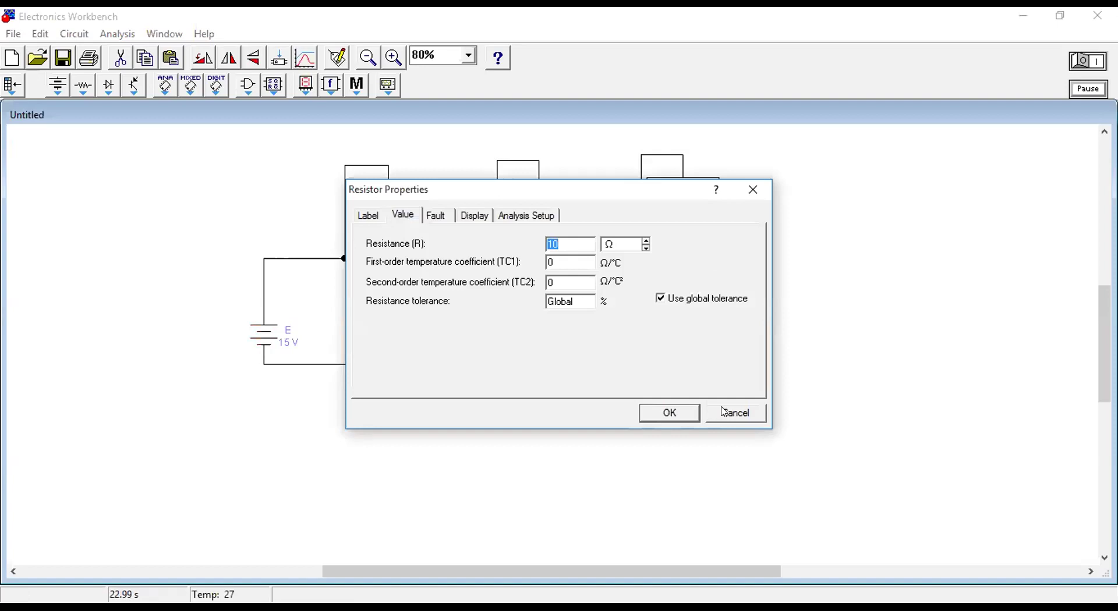
{"action": "left_click", "coordinate": [726, 413]}
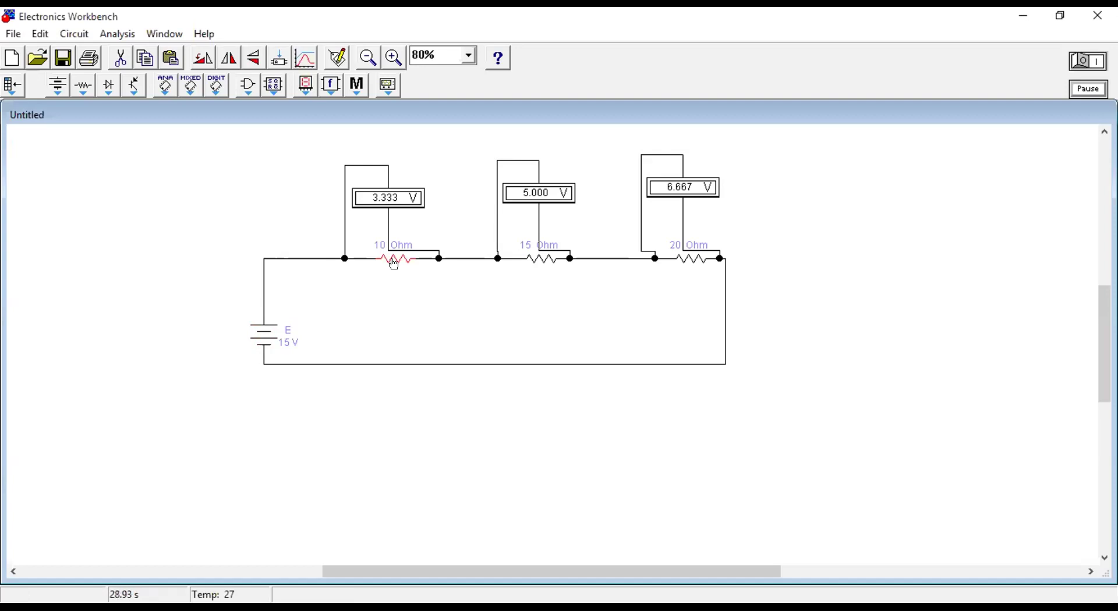
{"action": "double_click", "coordinate": [441, 266]}
{"action": "type", "text": "25"}
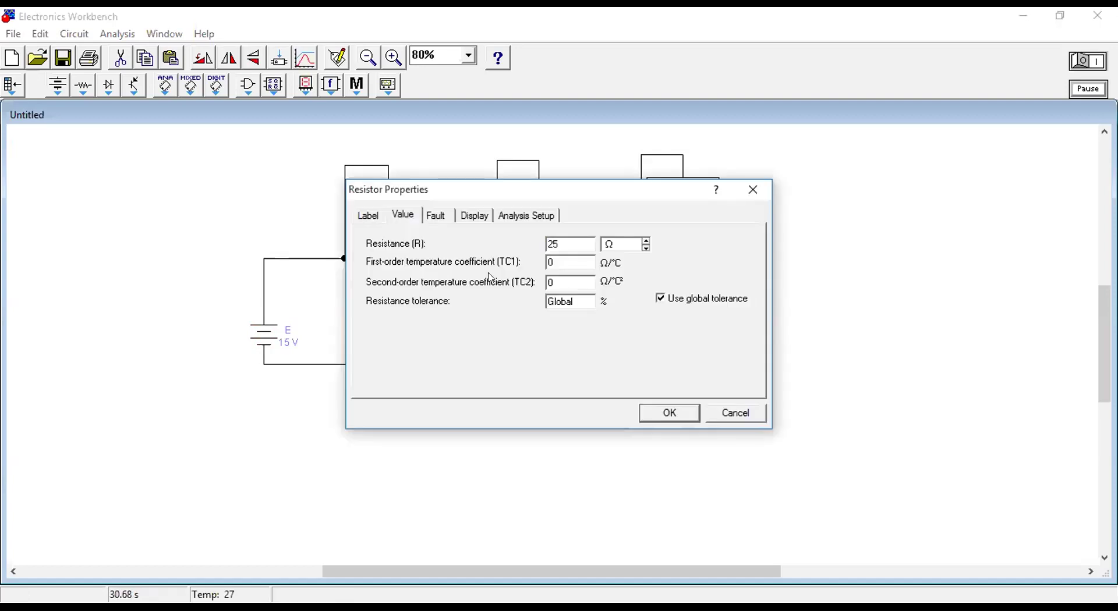
{"action": "left_click", "coordinate": [668, 413]}
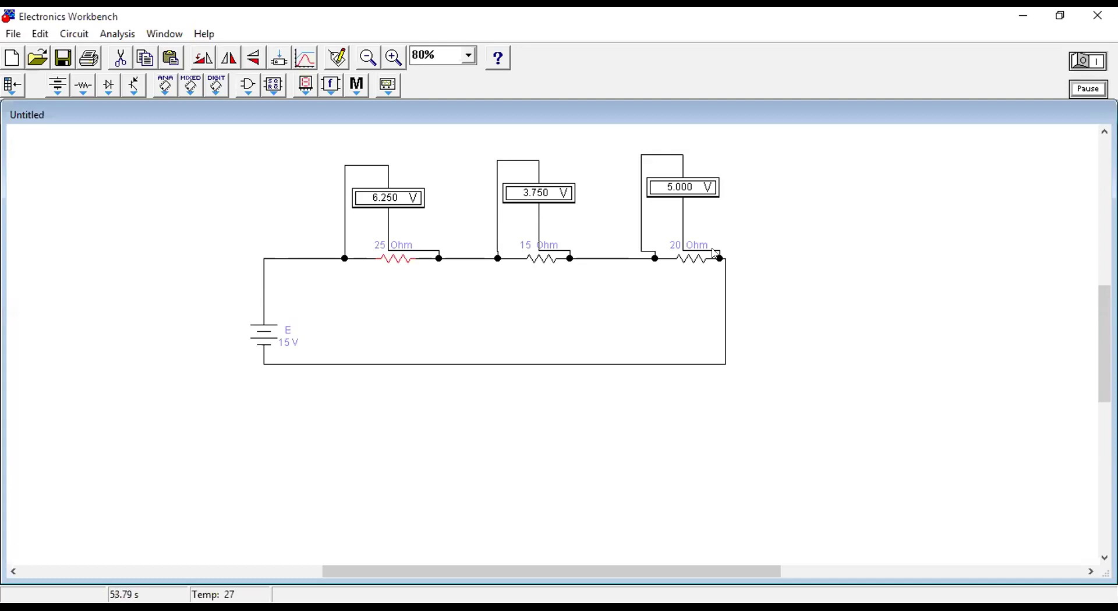
Save the circuit as a new file named kvl1 in the ewb512 folder
{"action": "left_click", "coordinate": [20, 33]}
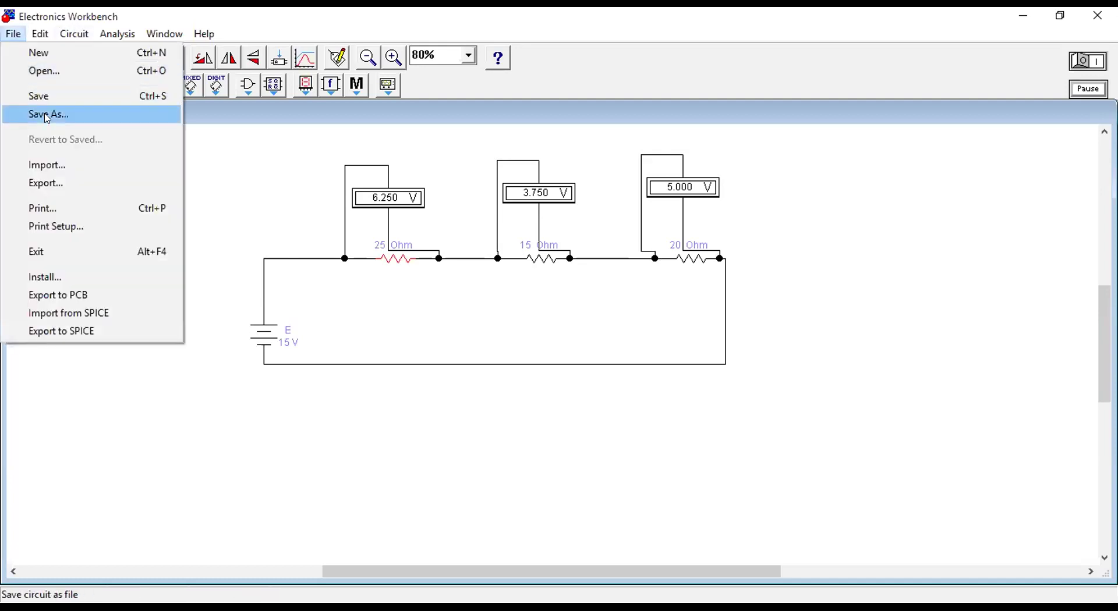
{"action": "left_click", "coordinate": [47, 112]}
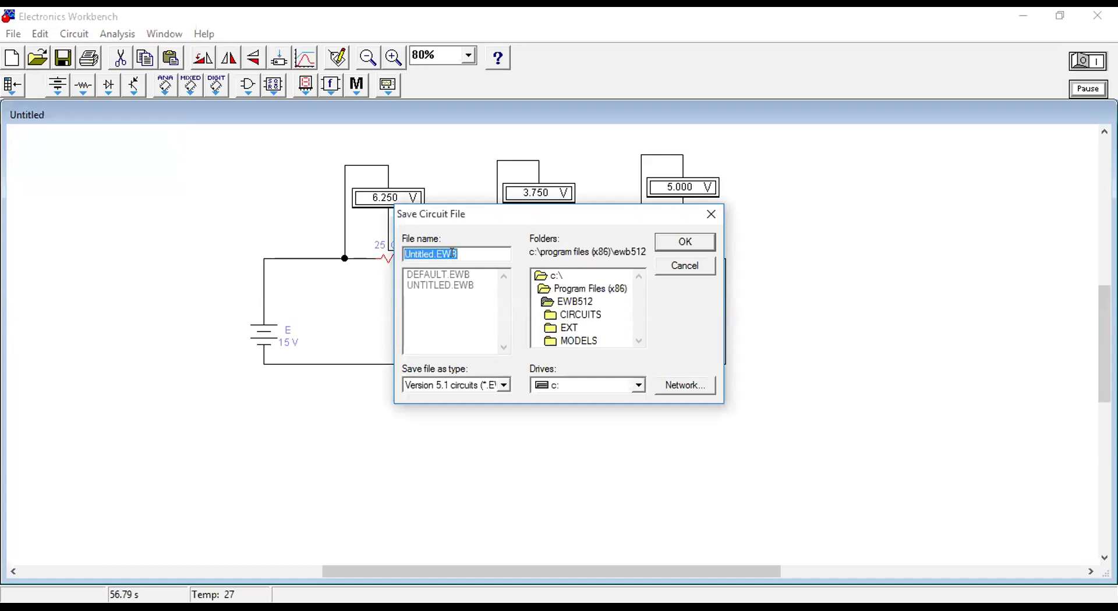
{"action": "type", "text": "kvl"}
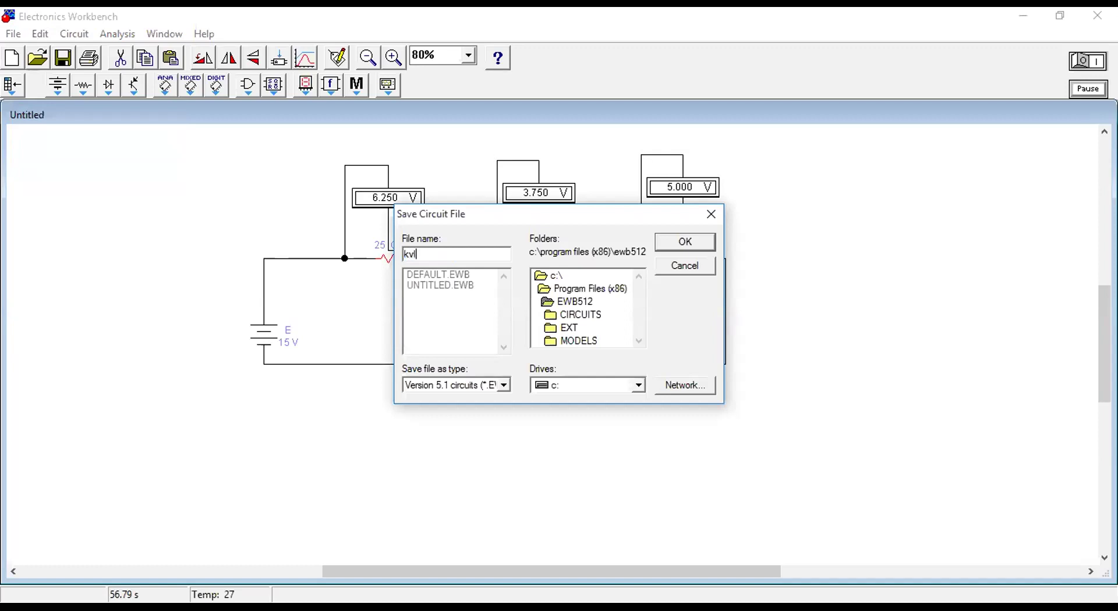
{"action": "type", "text": "15"}
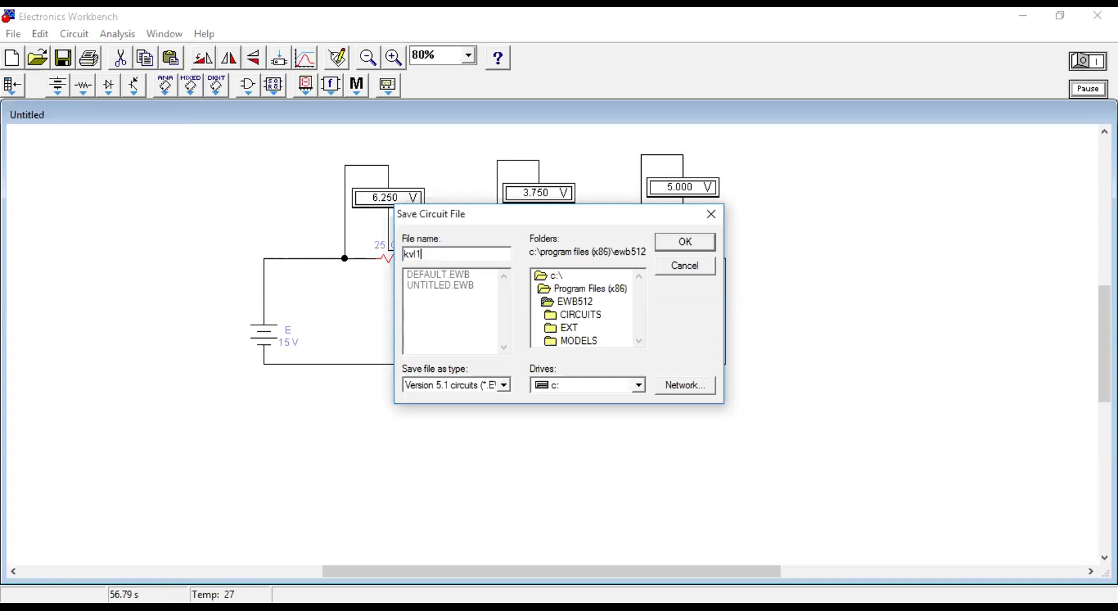